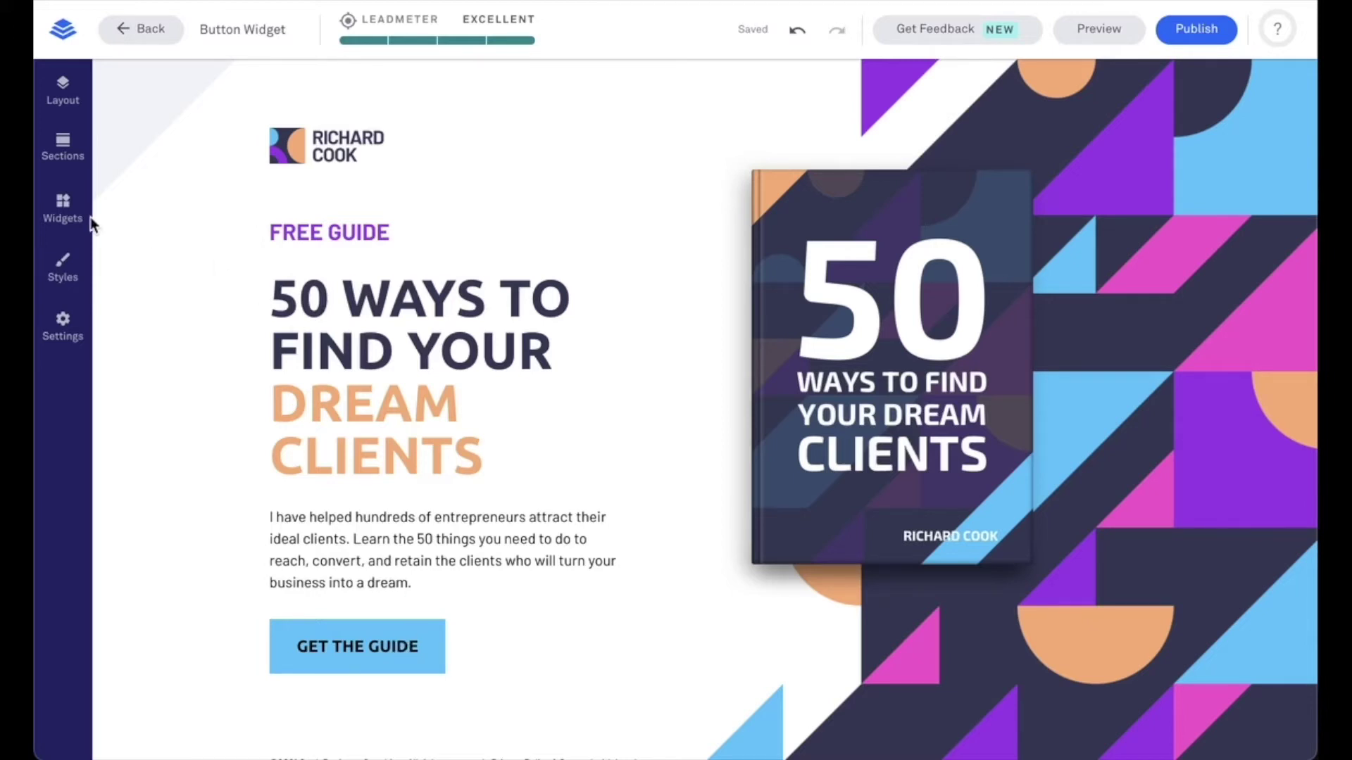
Step: Open the Widgets panel to list the available page widgets, including Button
left_click(63, 209)
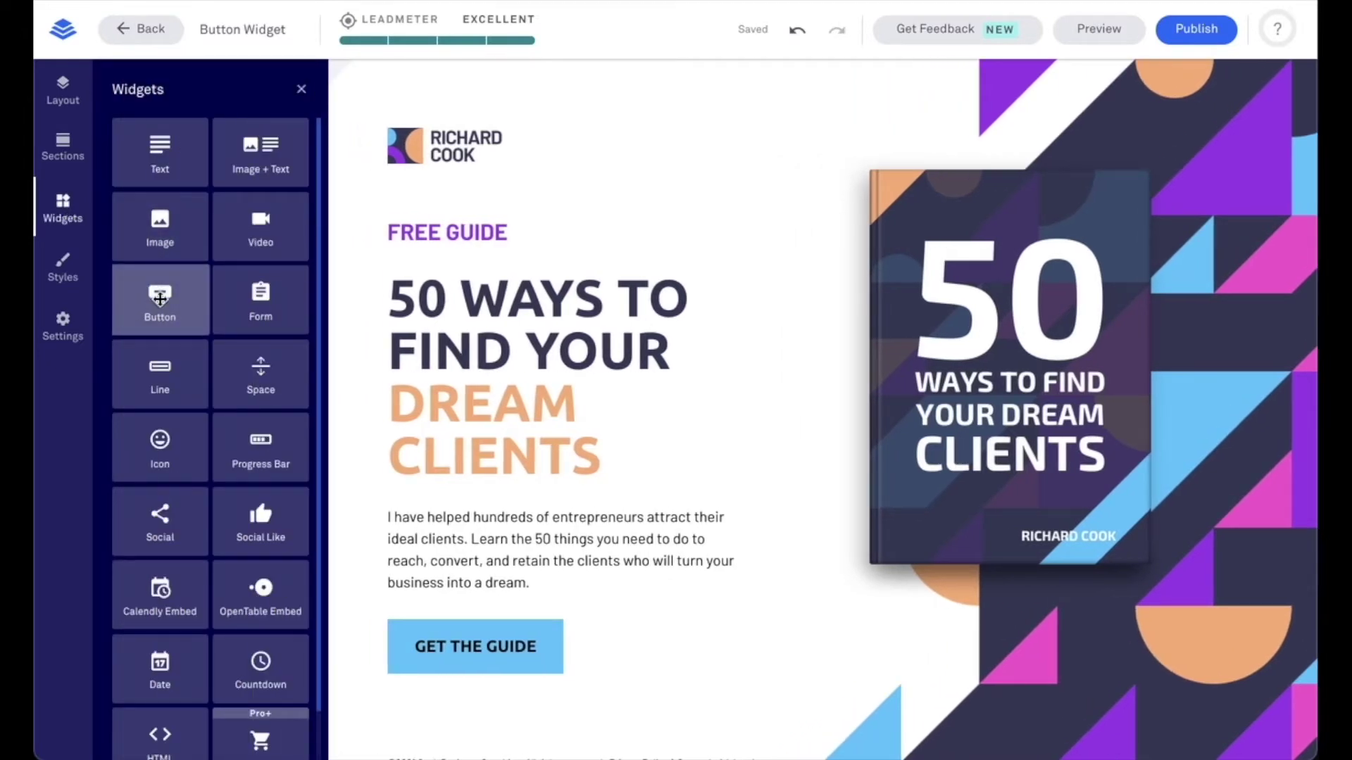
left_click_drag(160, 299, 456, 341)
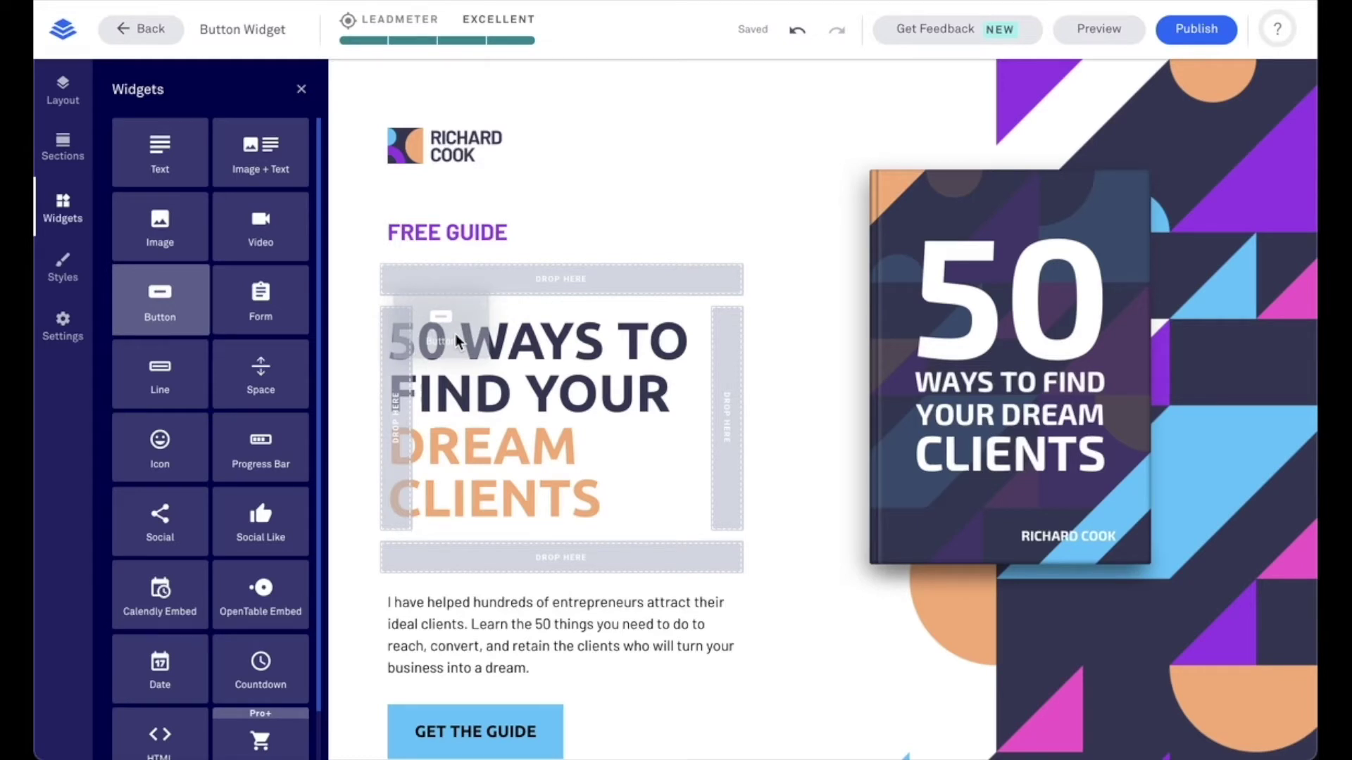
left_click_drag(456, 341, 504, 289)
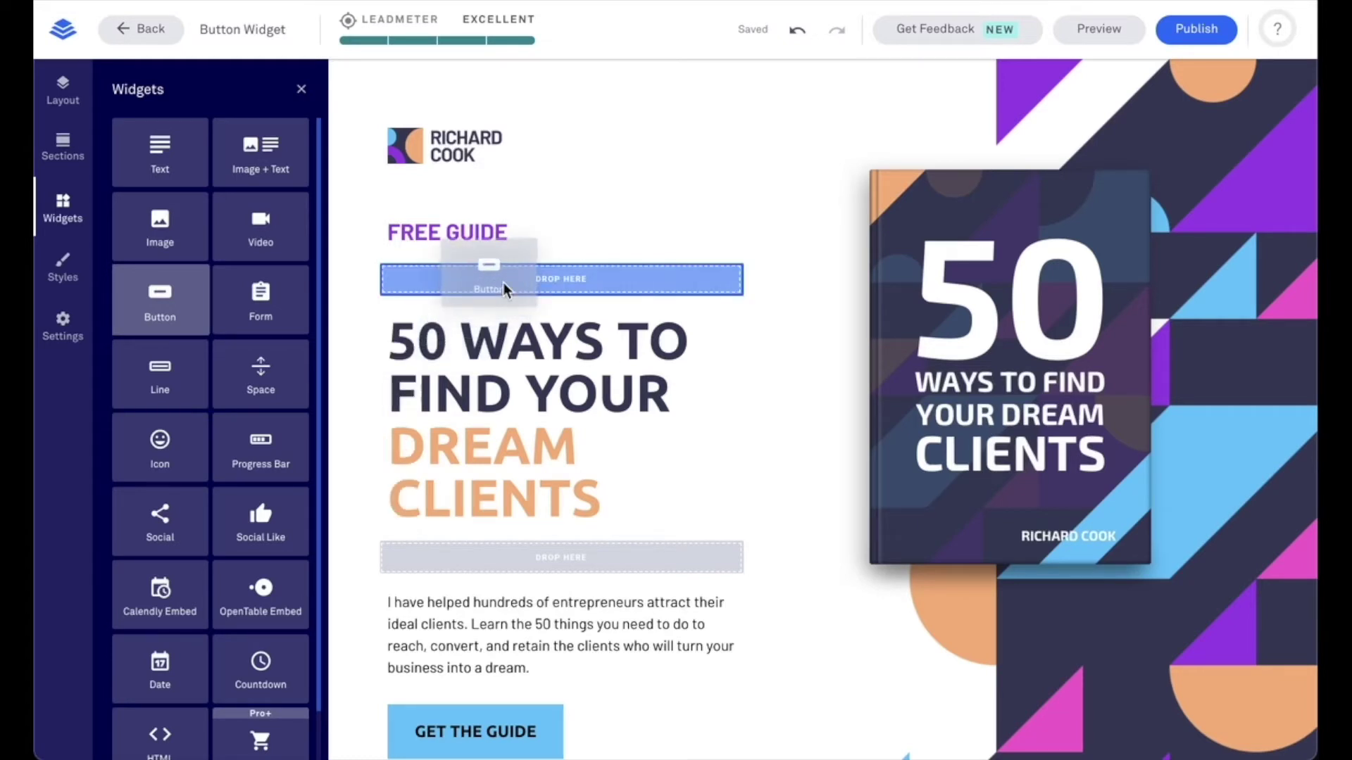
left_click_drag(504, 289, 504, 285)
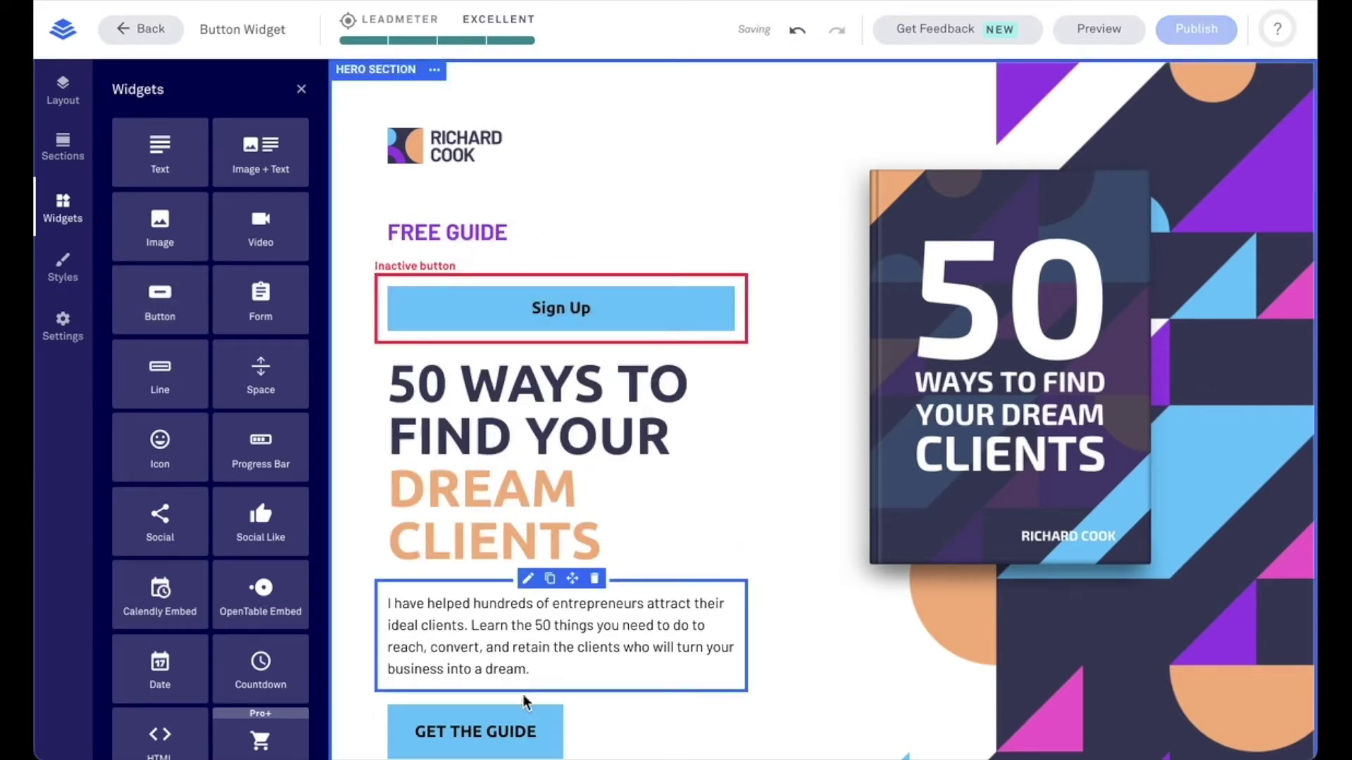
mouse_move(456, 319)
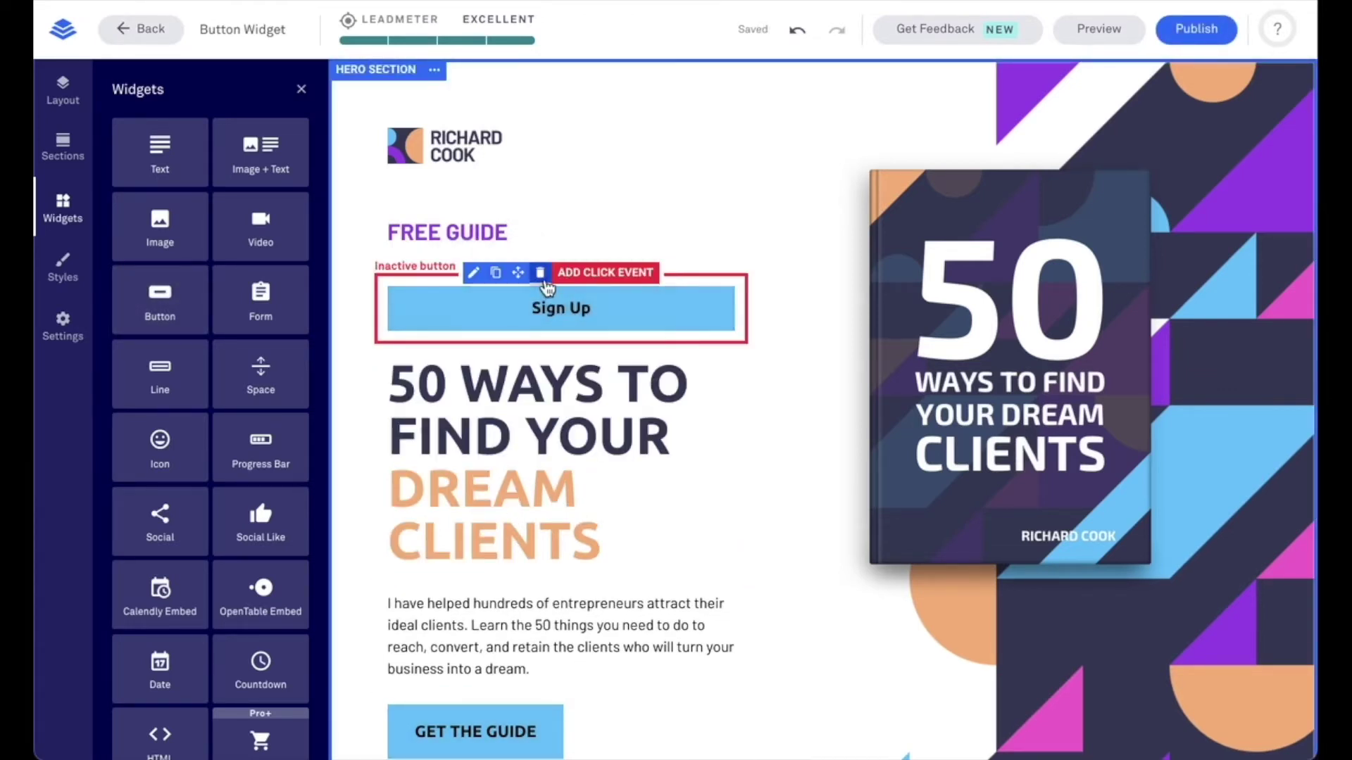
left_click(540, 274)
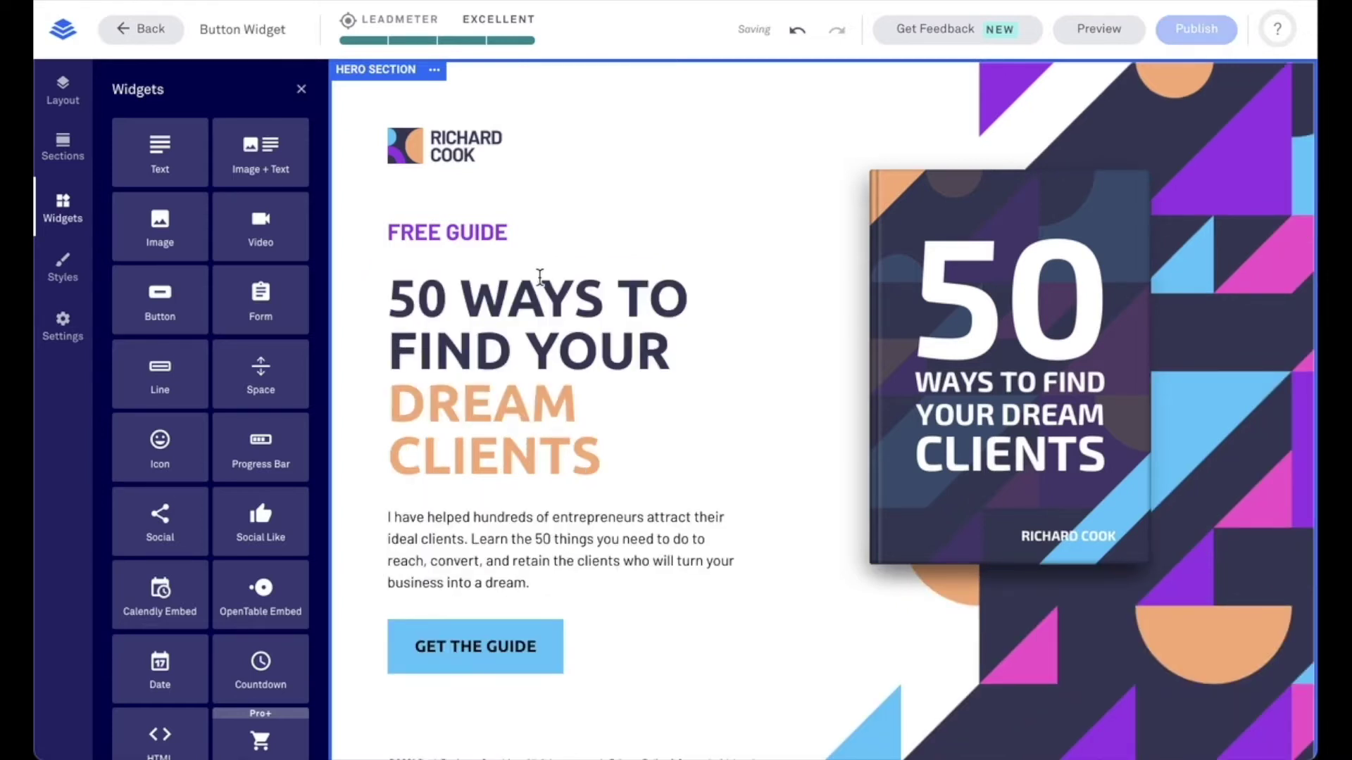
Step: Close the widget list, scroll down to the GET THE GUIDE button and open its settings
left_click(302, 92)
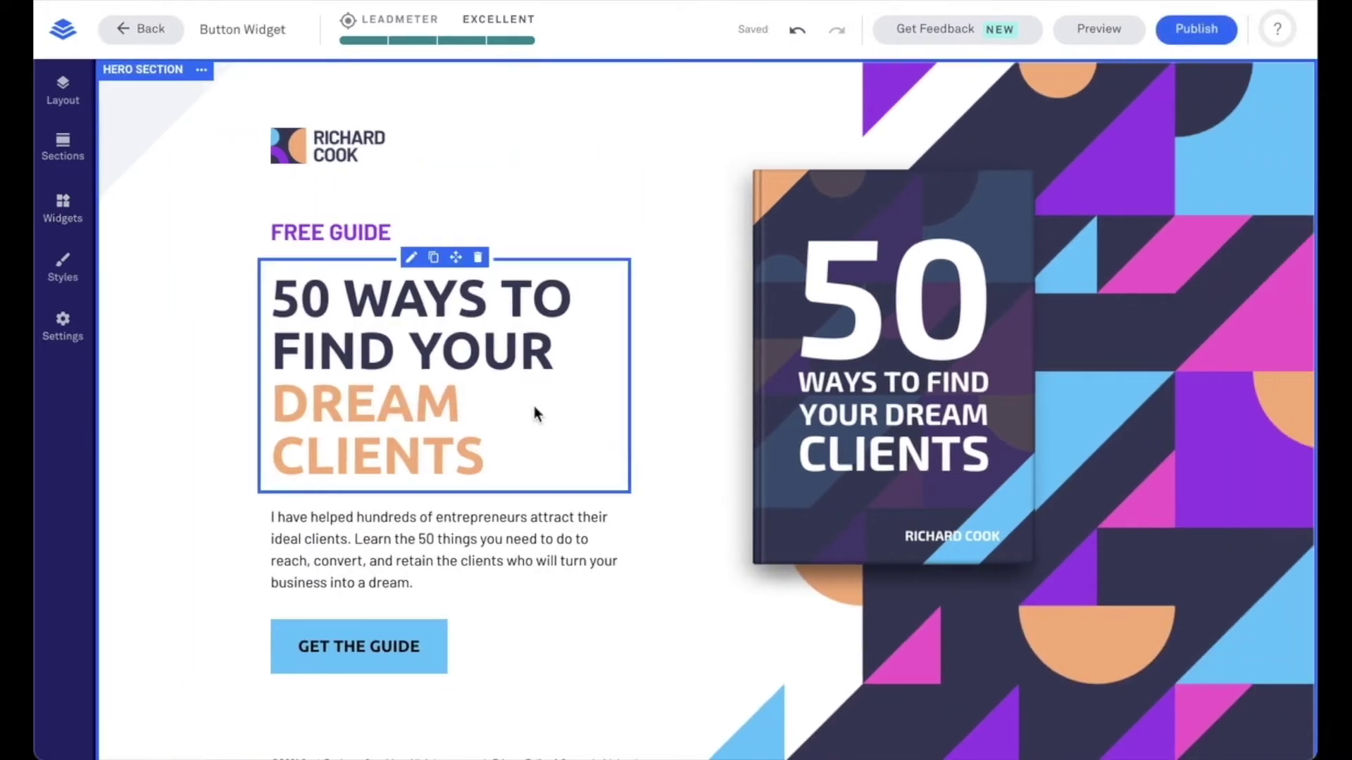
scroll(531, 423, "down", 2)
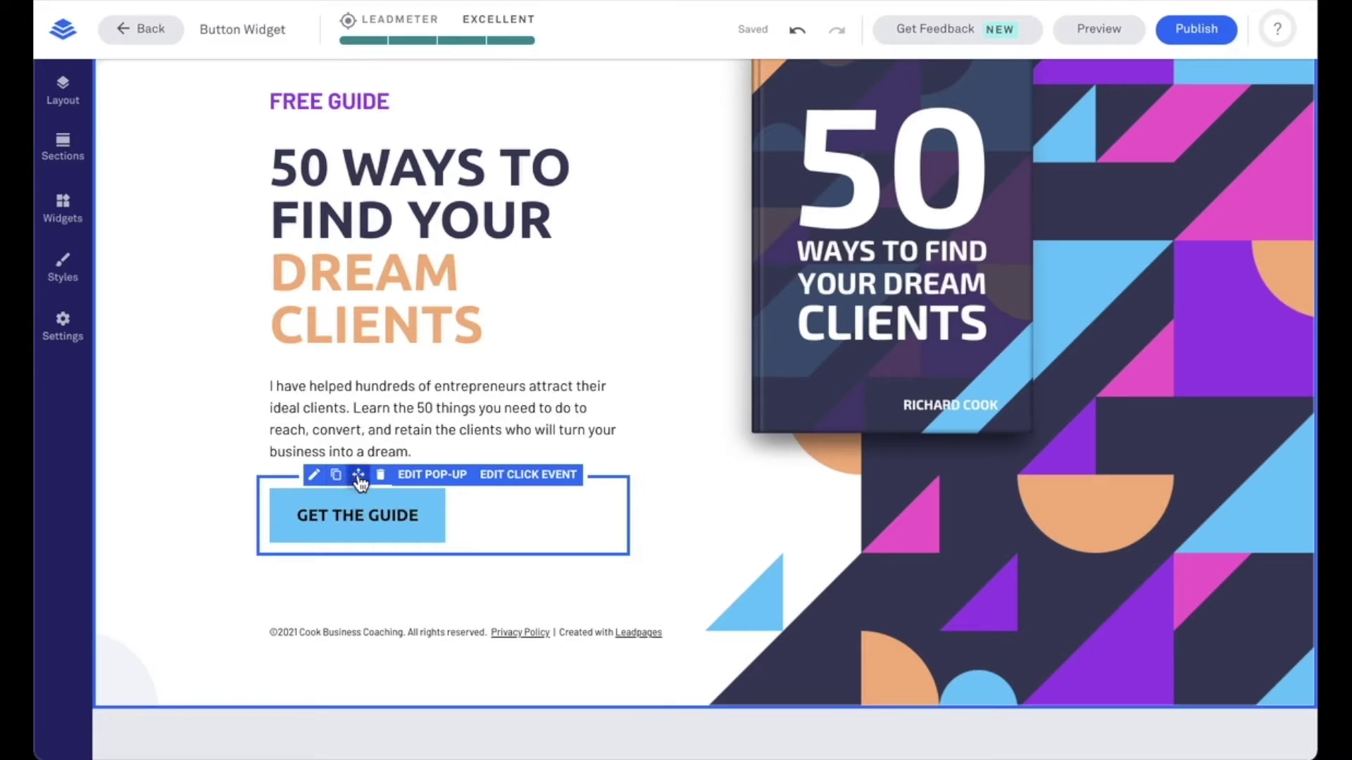
left_click_drag(359, 482, 365, 525)
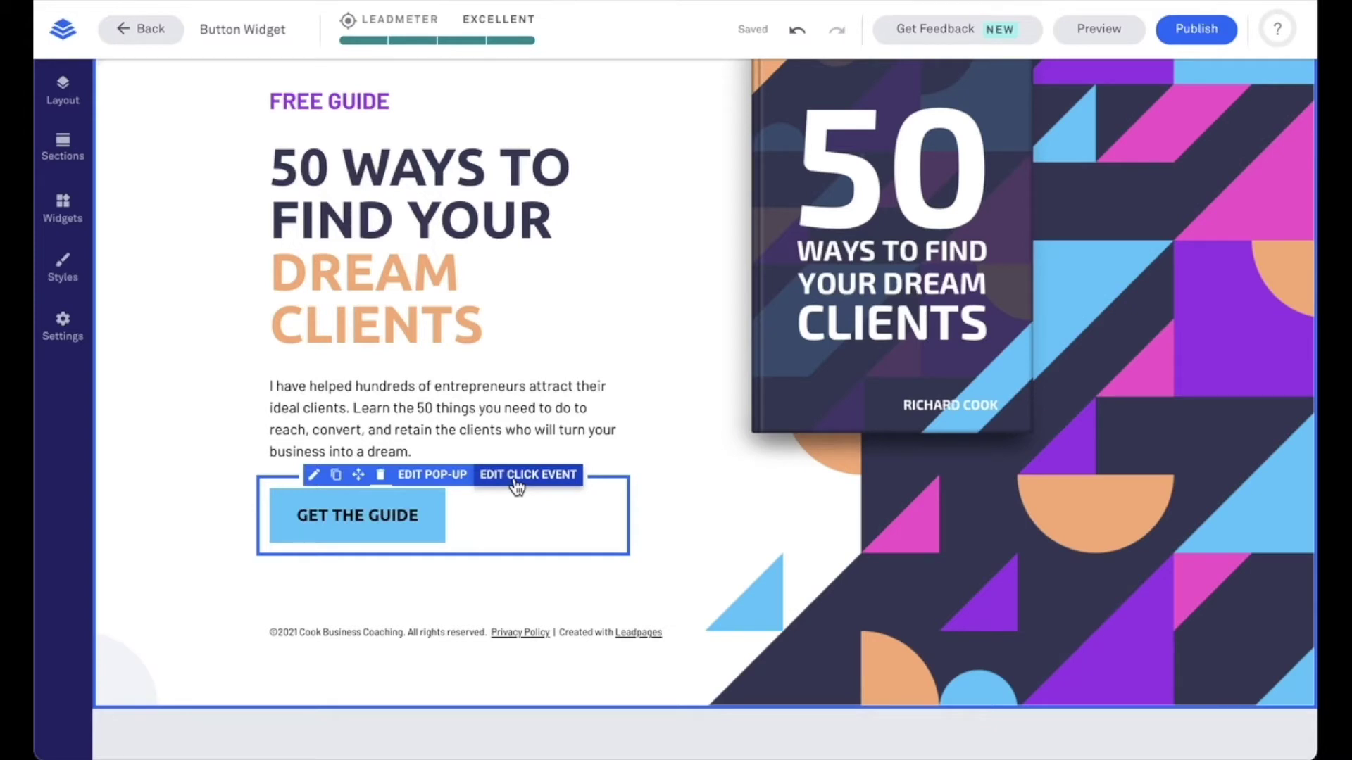
left_click(427, 516)
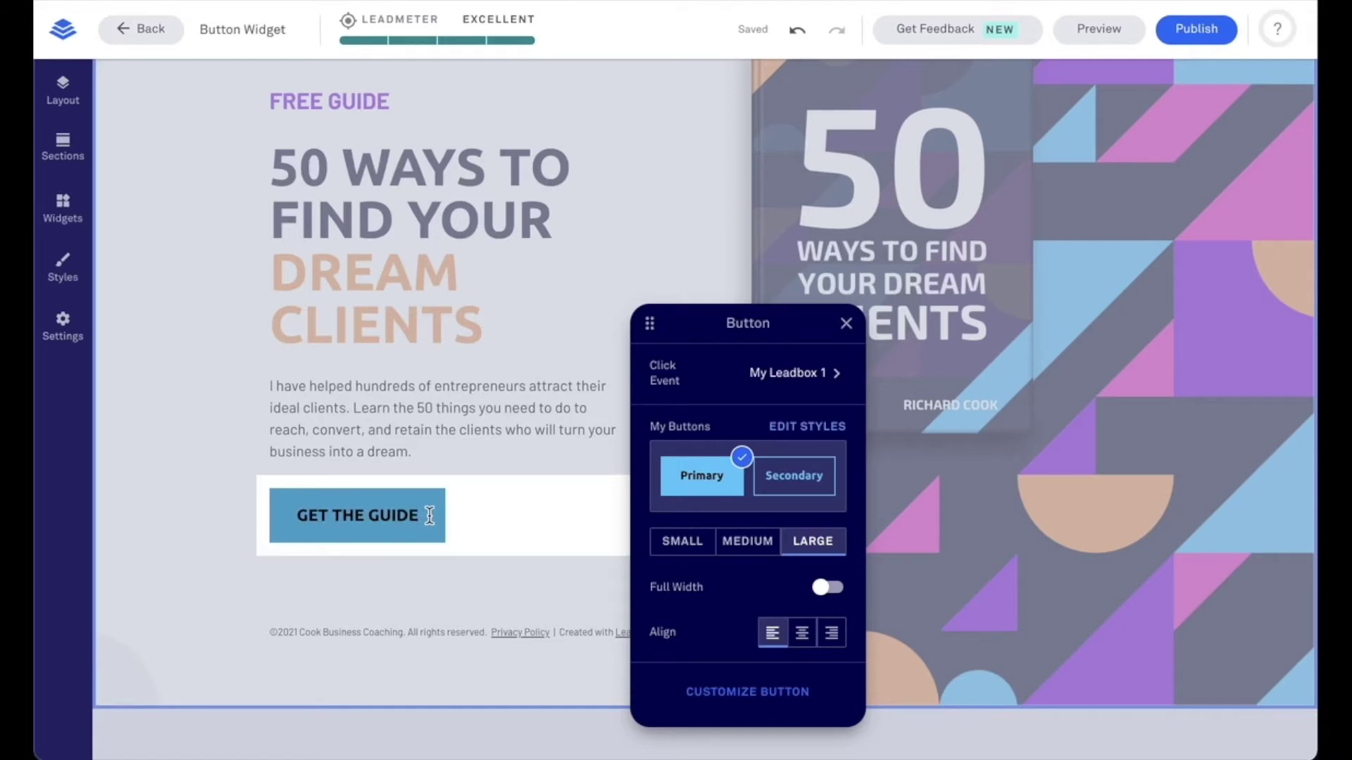
Step: Change the button label from GET THE GUIDE to GET YOUR GUIDE!
key("BackSpace")
key("BackSpace")
key("BackSpace")
key("BackSpace")
key("BackSpace")
key("BackSpace")
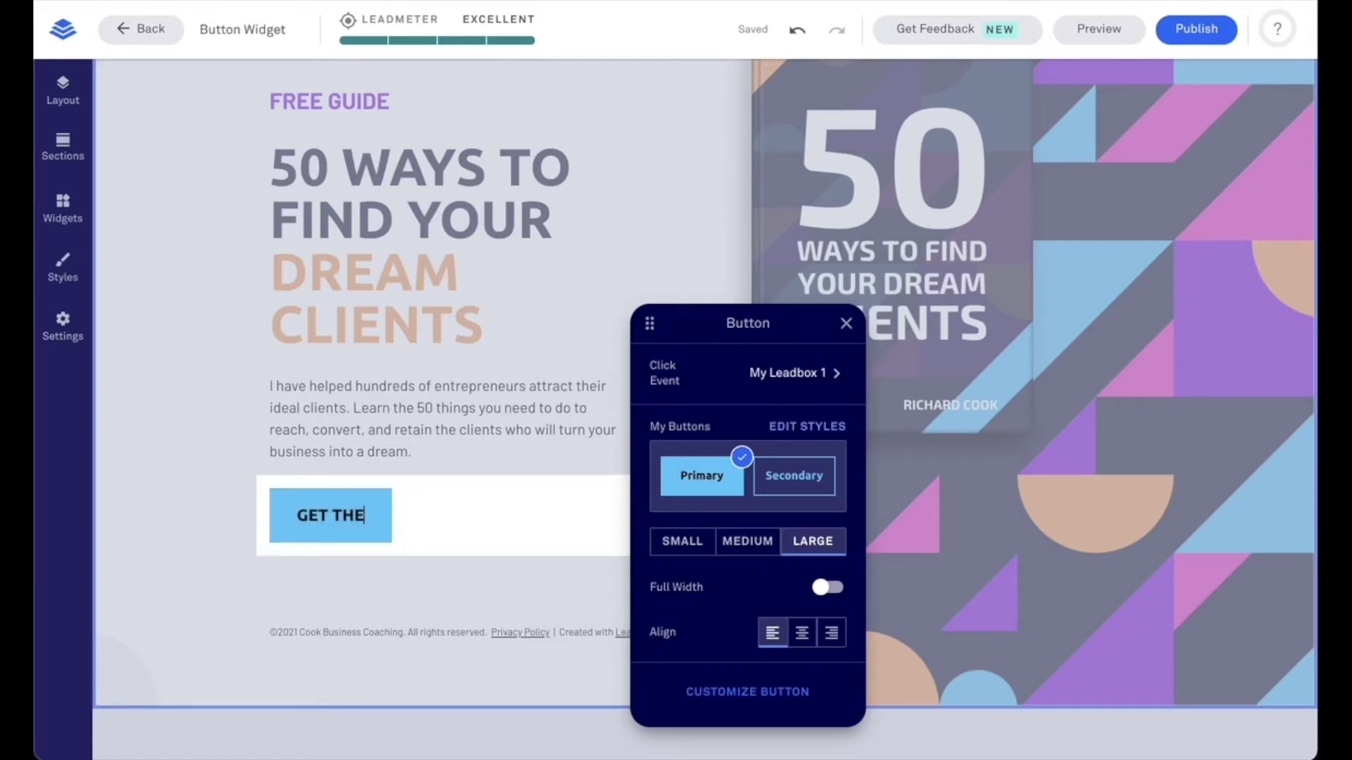
key("BackSpace")
key("BackSpace")
key("BackSpace")
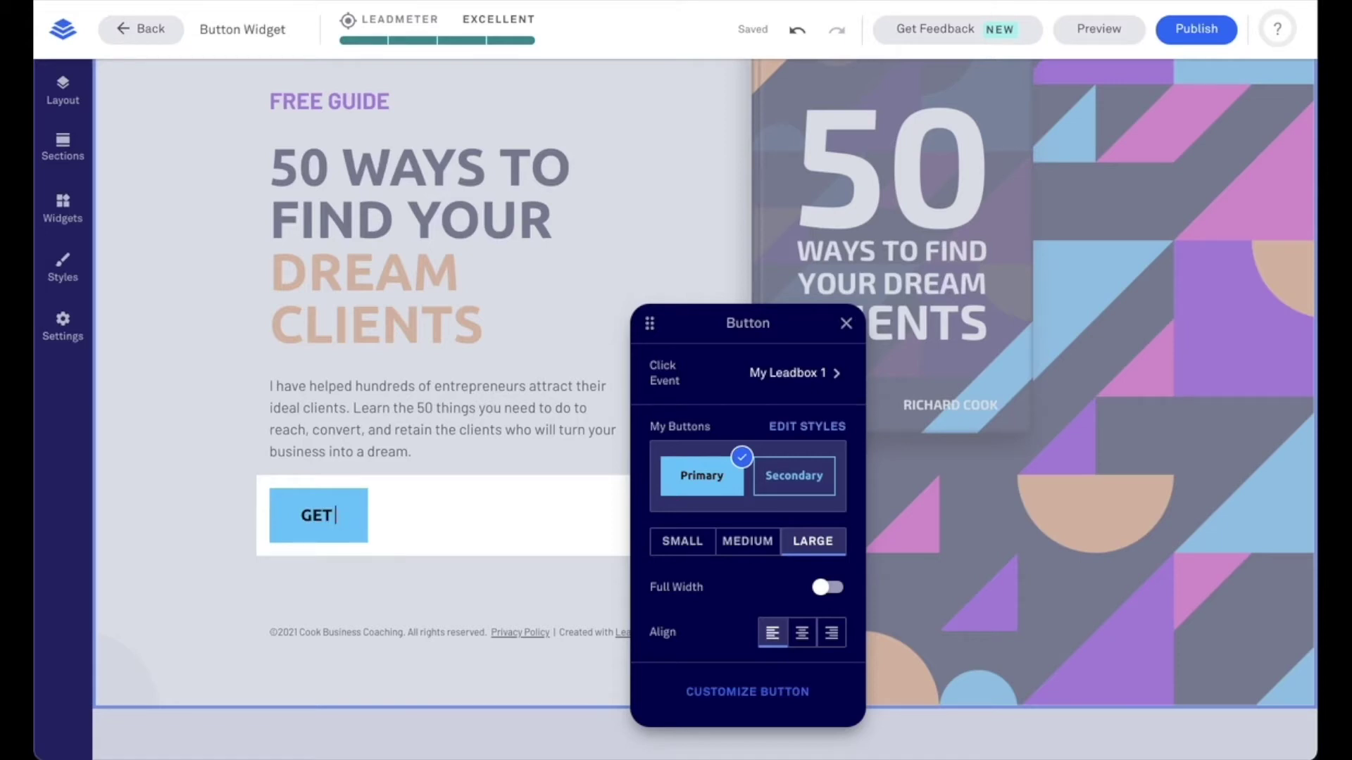
type("YOUR Gu")
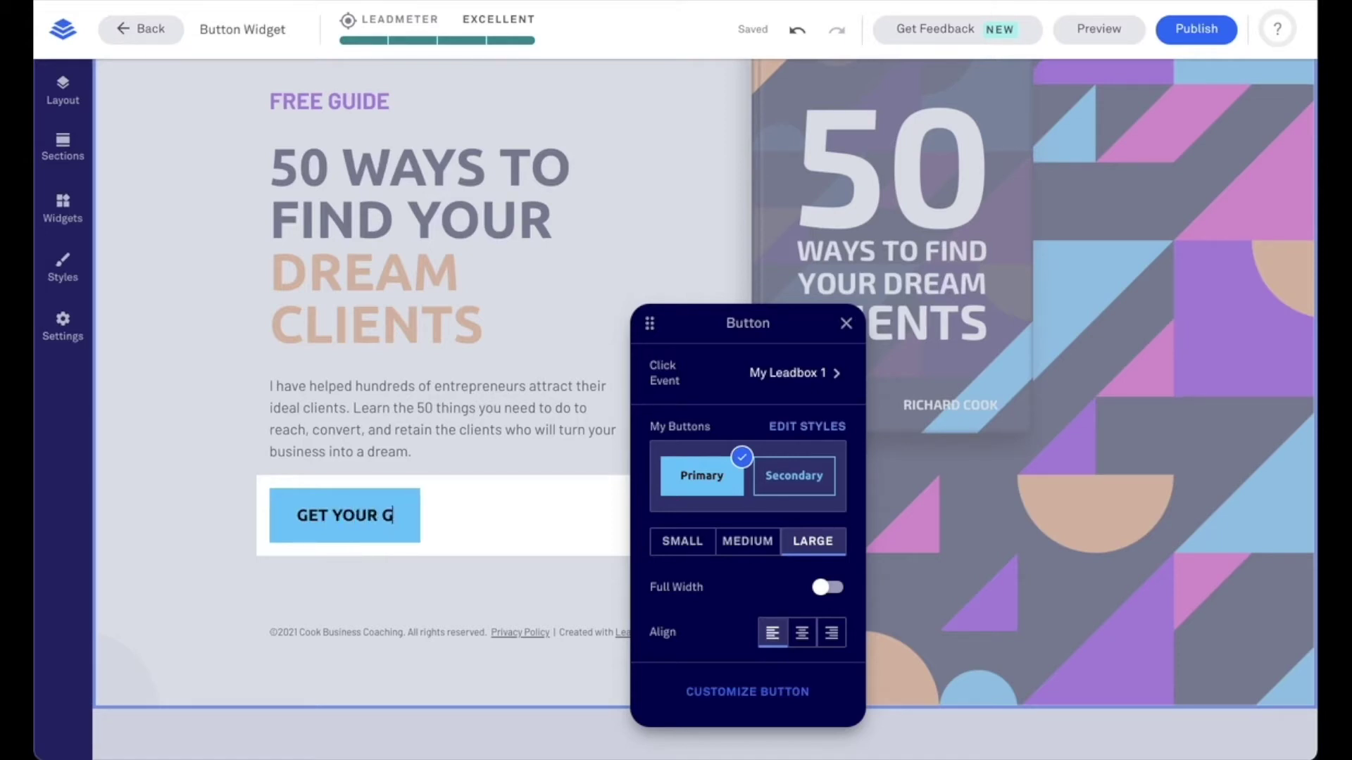
key("BackSpace")
type("UIDE!")
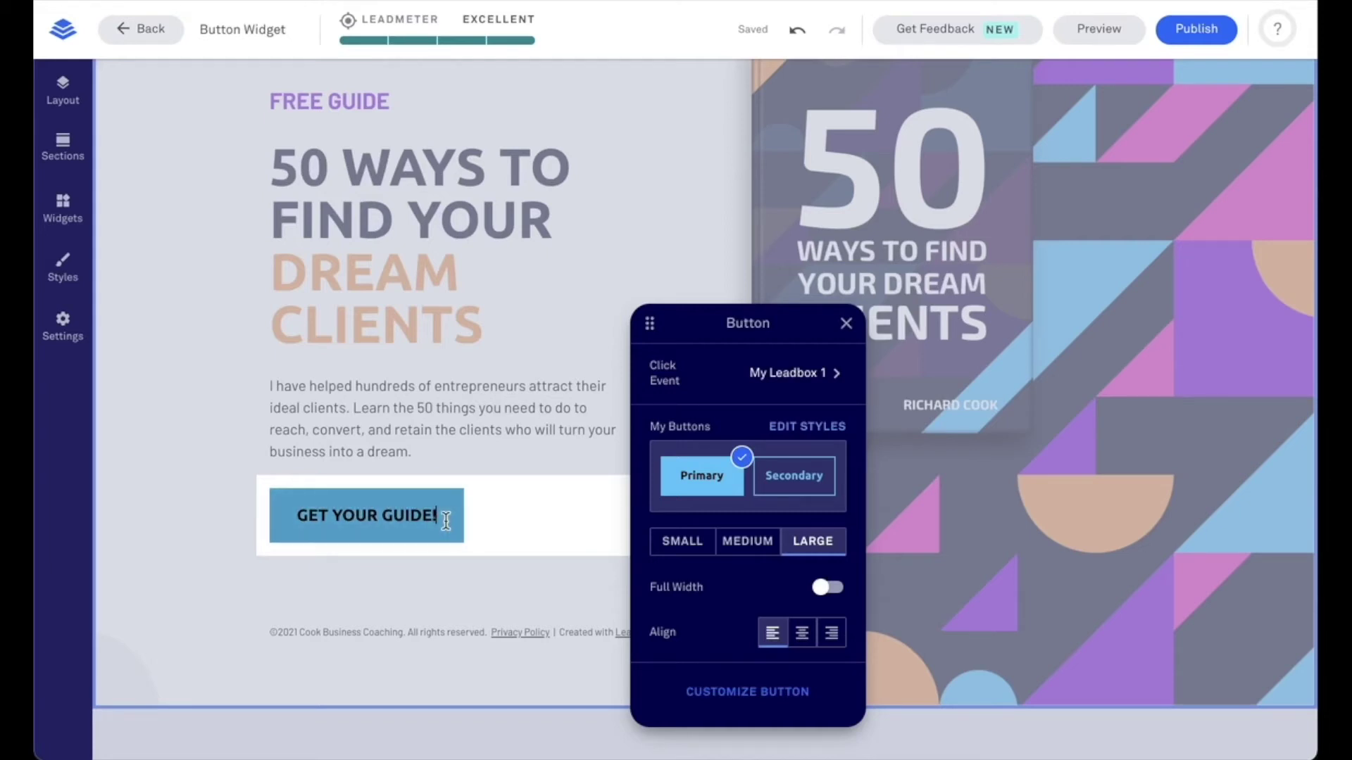
left_click(493, 514)
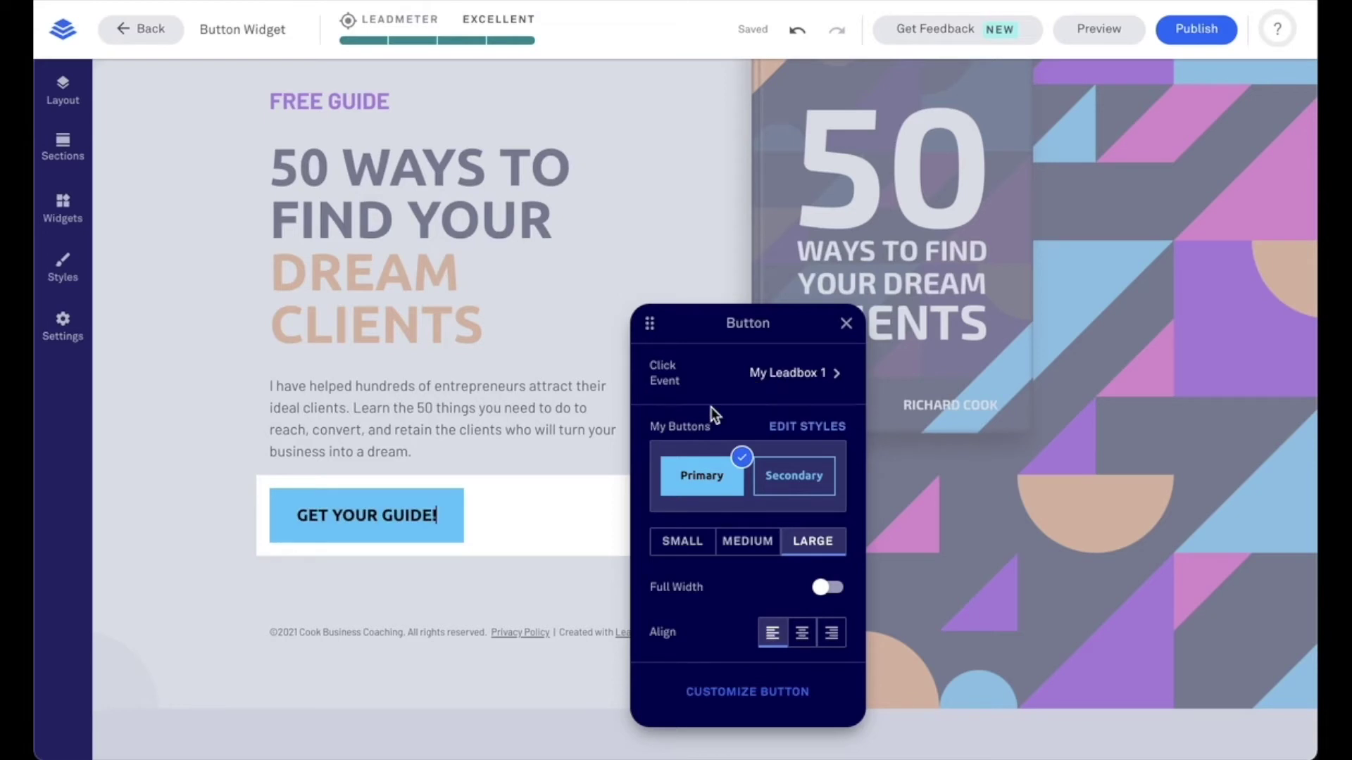
Step: Move the button settings window higher and show its Click Event options
left_click_drag(650, 315, 596, 181)
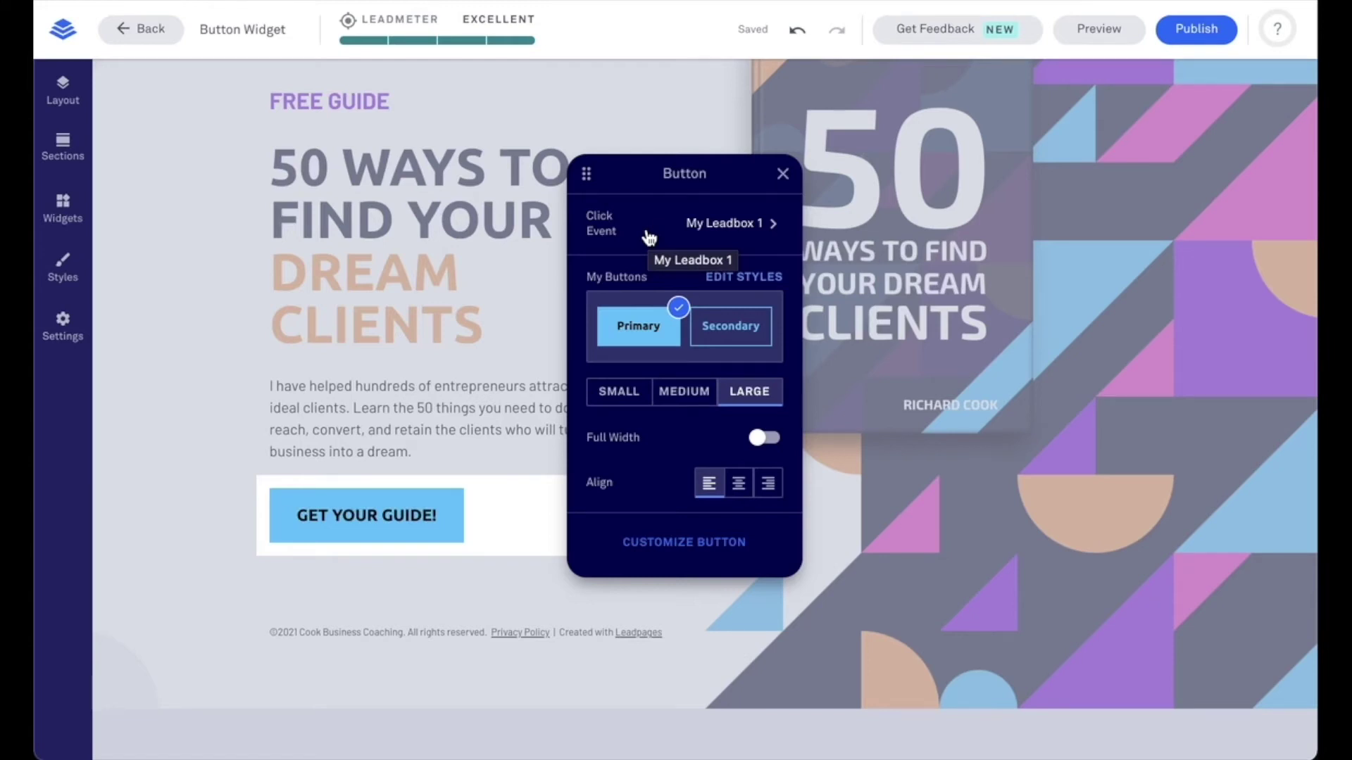
left_click(712, 232)
Step: Set the button's click event to Open a pop-up with My Leadbox 1 selected
scroll(680, 293, "up", 1)
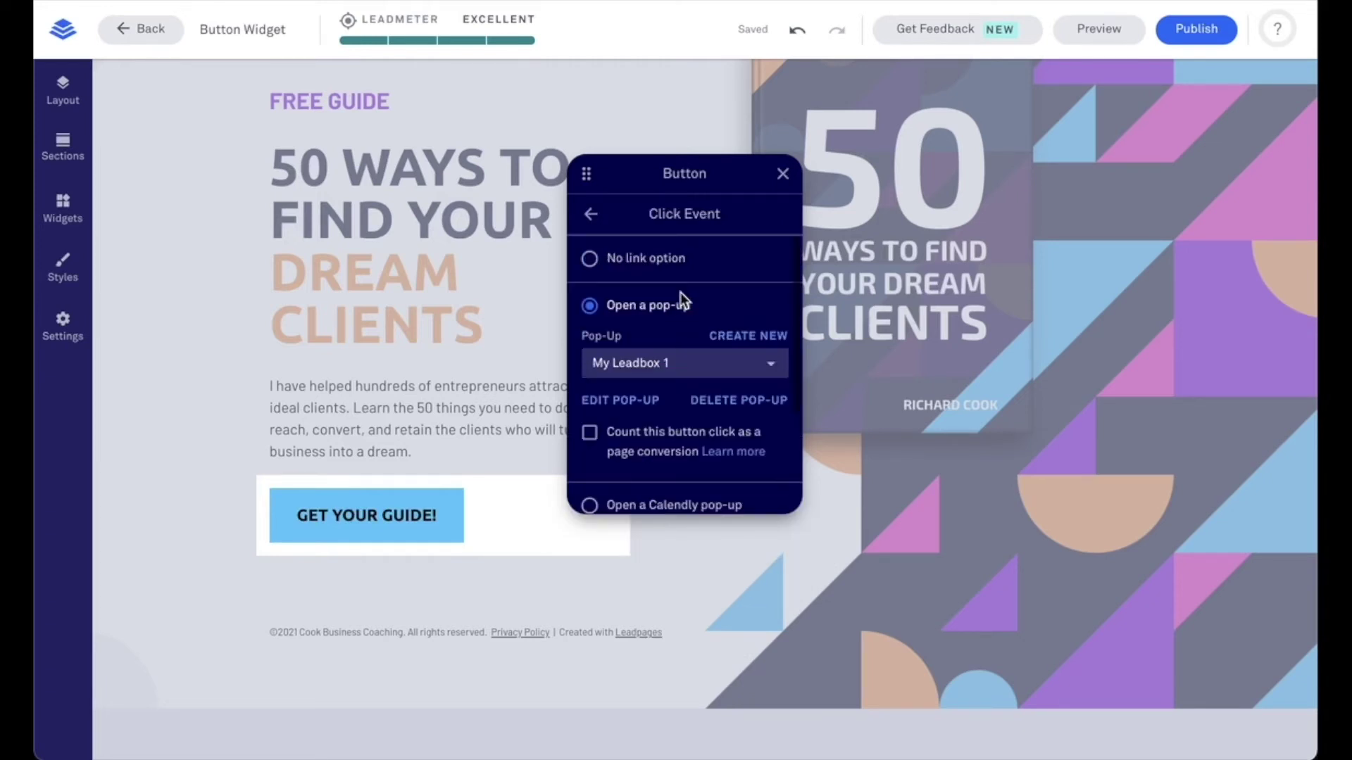
left_click(594, 262)
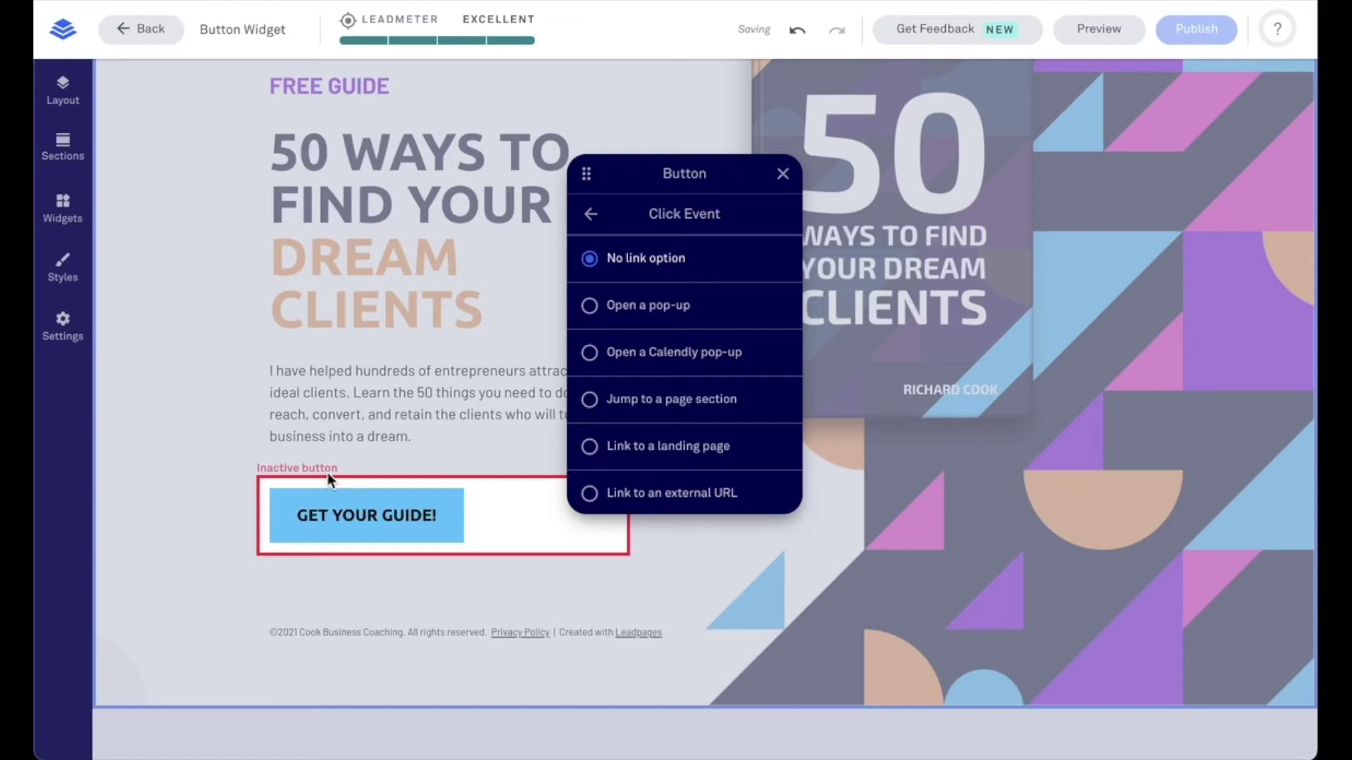
left_click(589, 306)
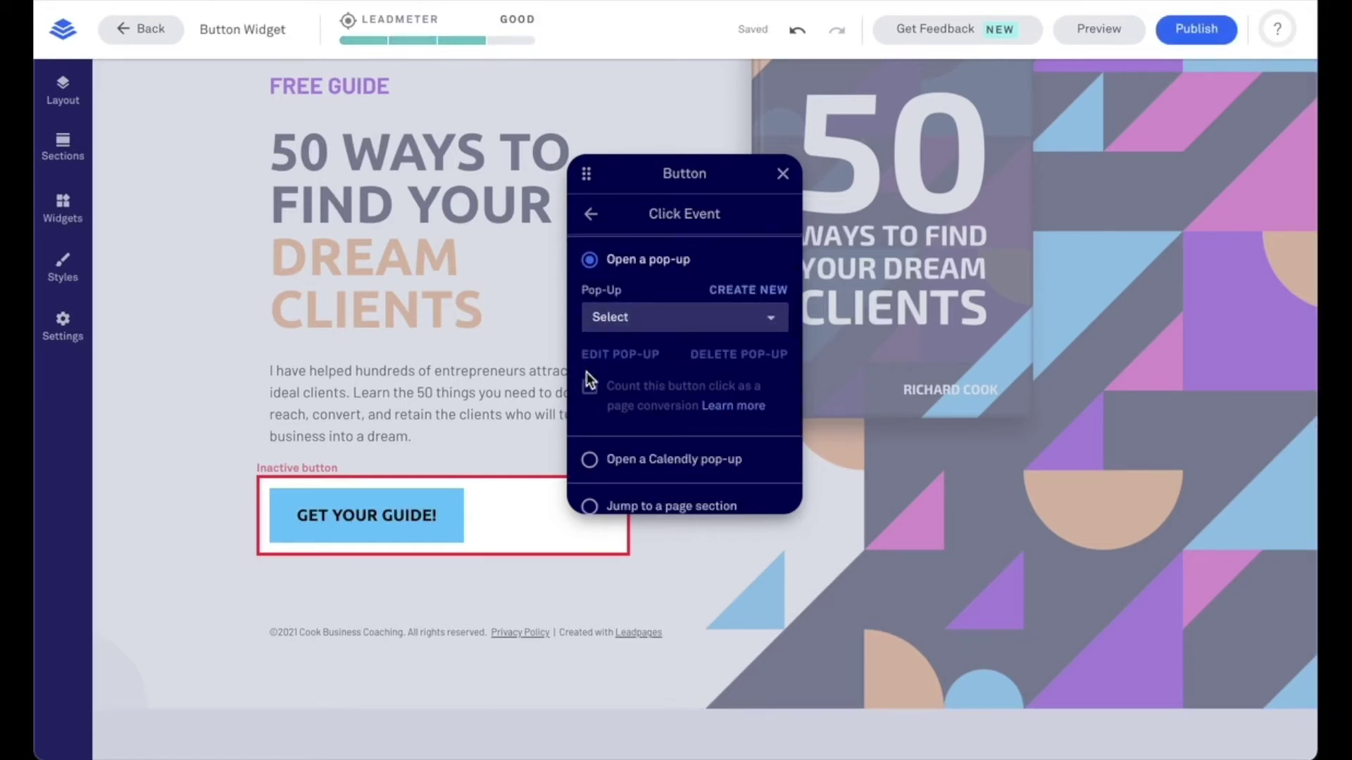
left_click(682, 325)
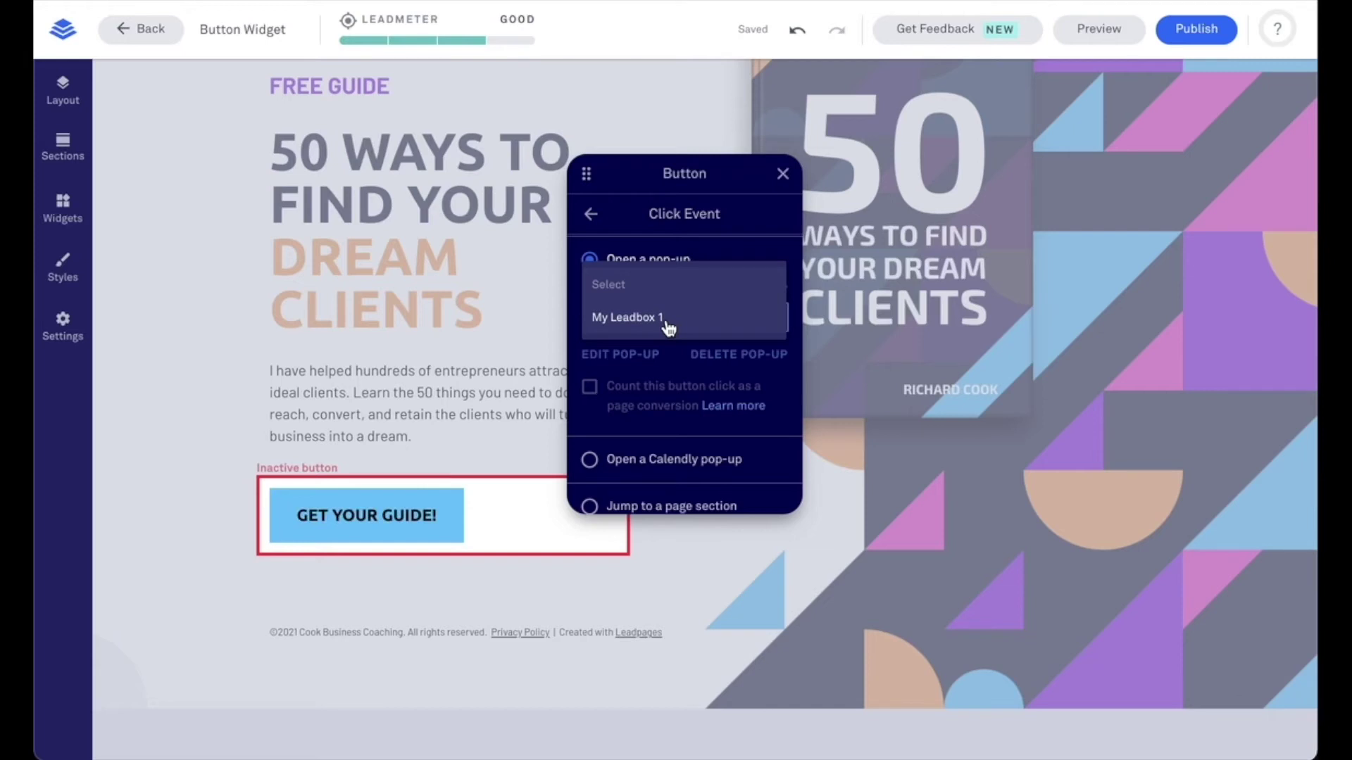
left_click(660, 320)
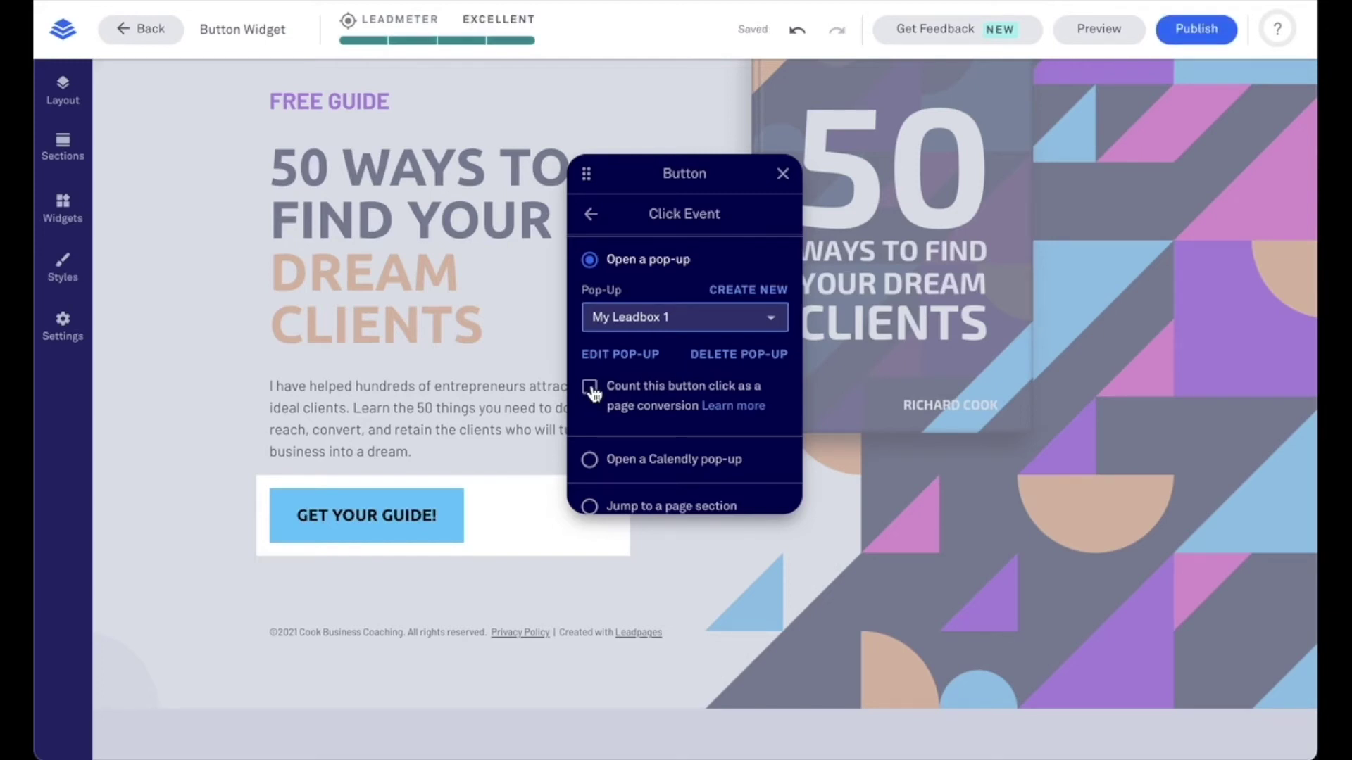
left_click(619, 360)
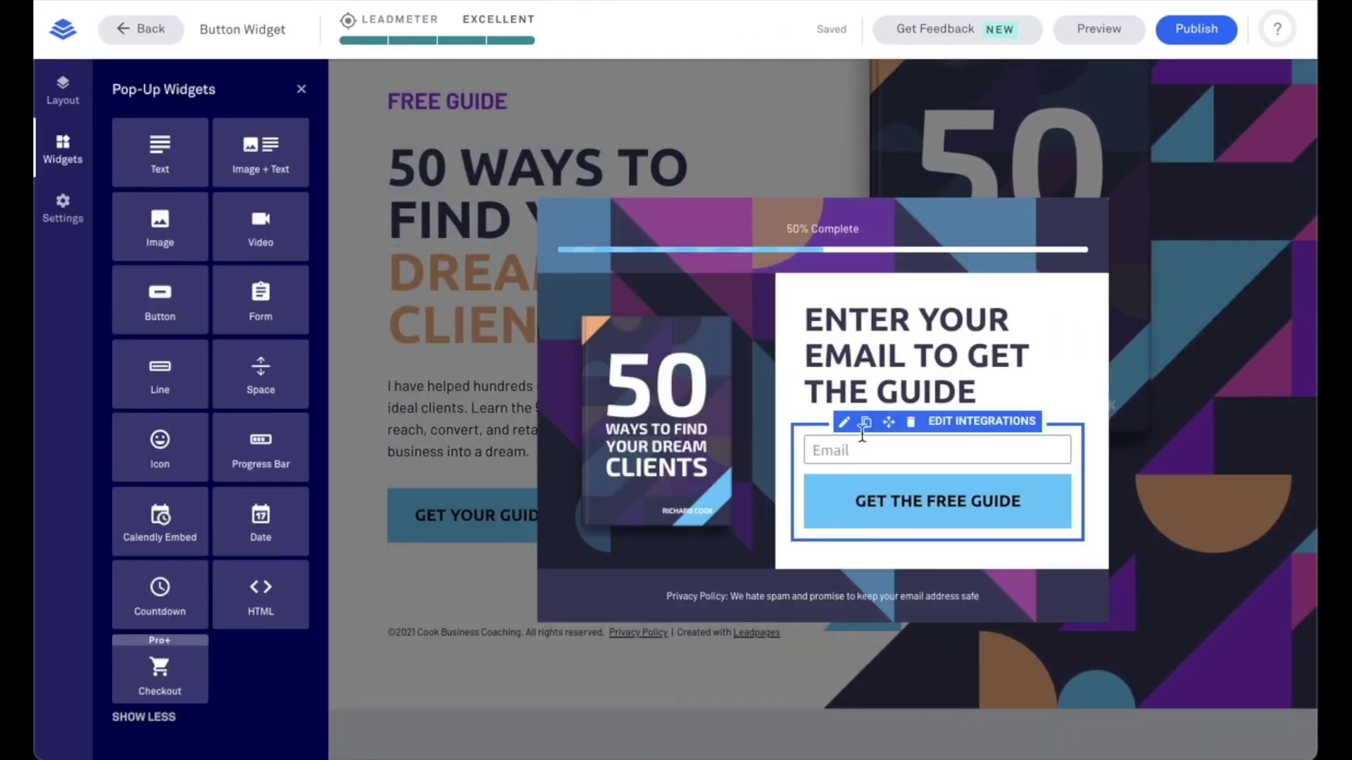
left_click(462, 405)
left_click(422, 513)
left_click(530, 474)
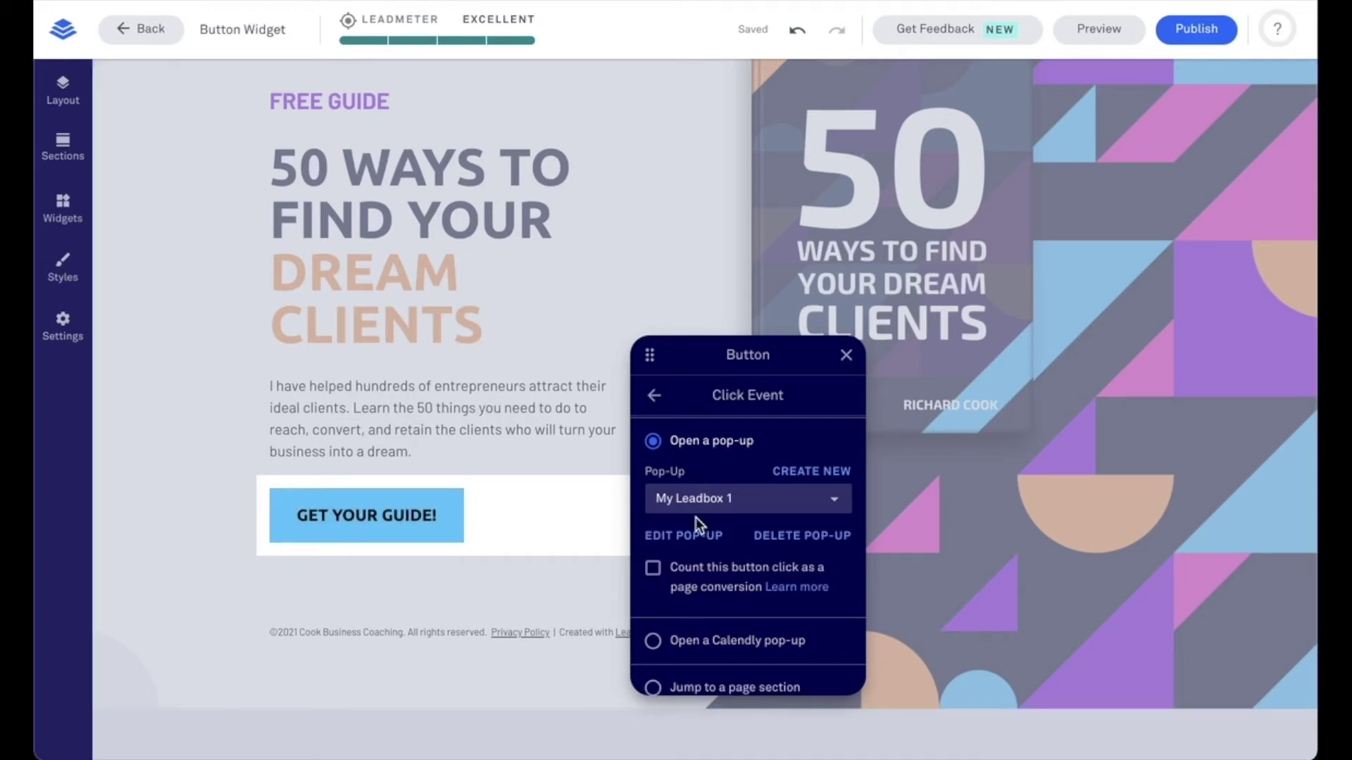
scroll(696, 517, "down", 3)
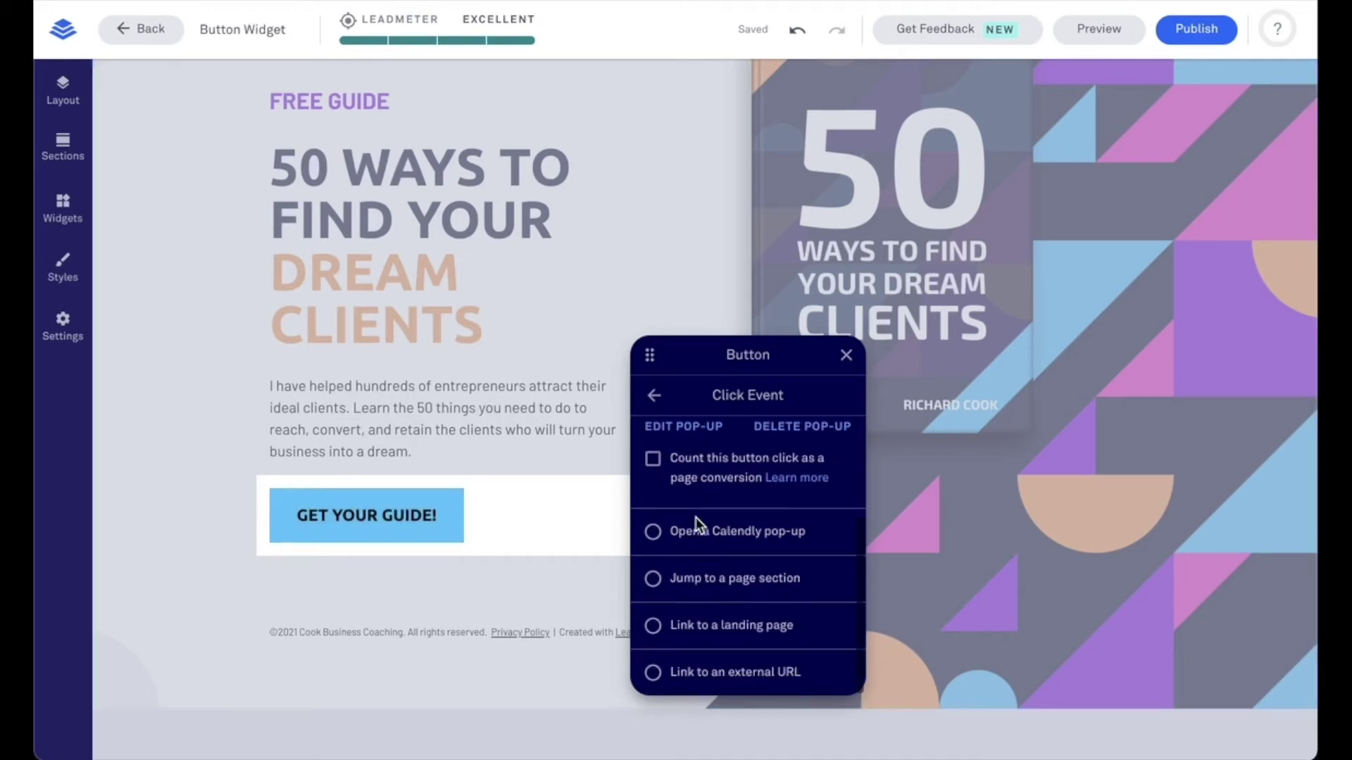
Step: Link the button to the HTML Publishing landing page, after trying Calendly and Hero Section options
left_click(660, 534)
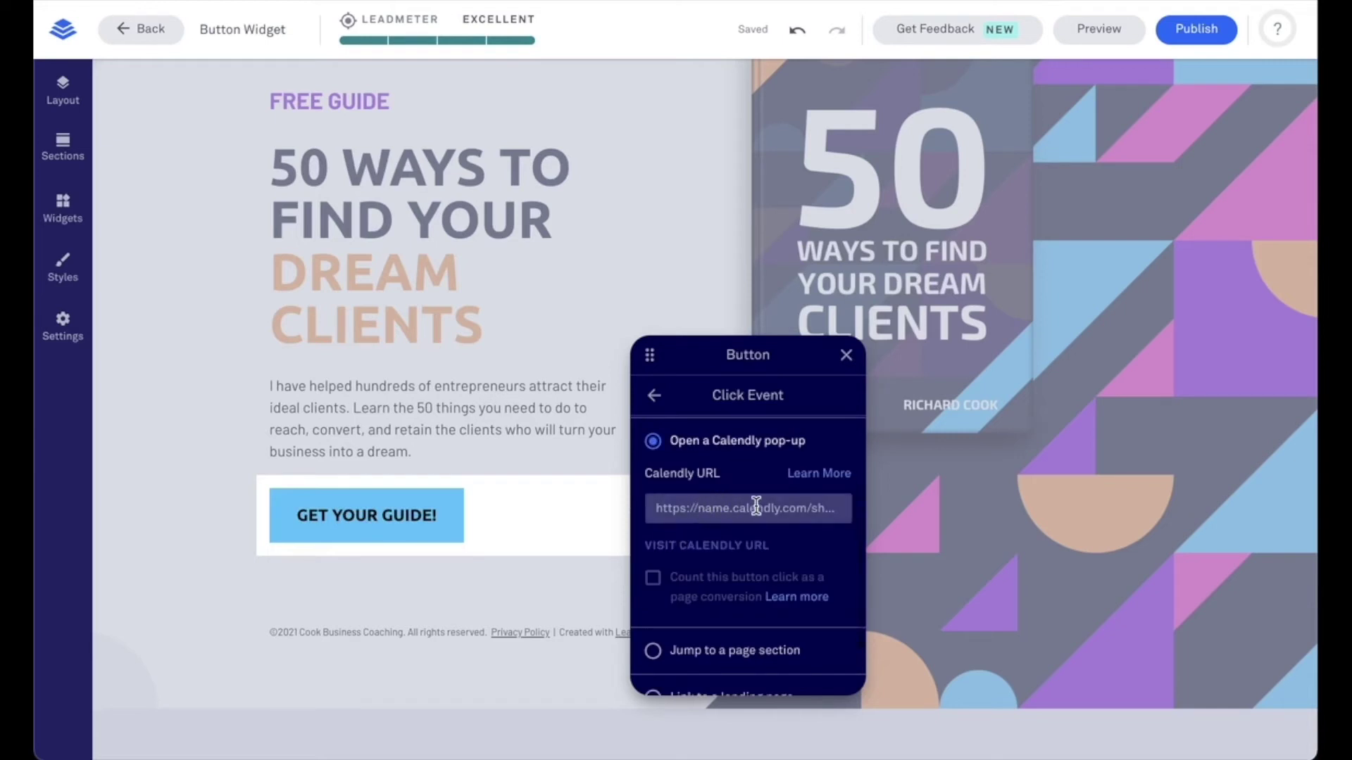
left_click_drag(714, 367, 657, 257)
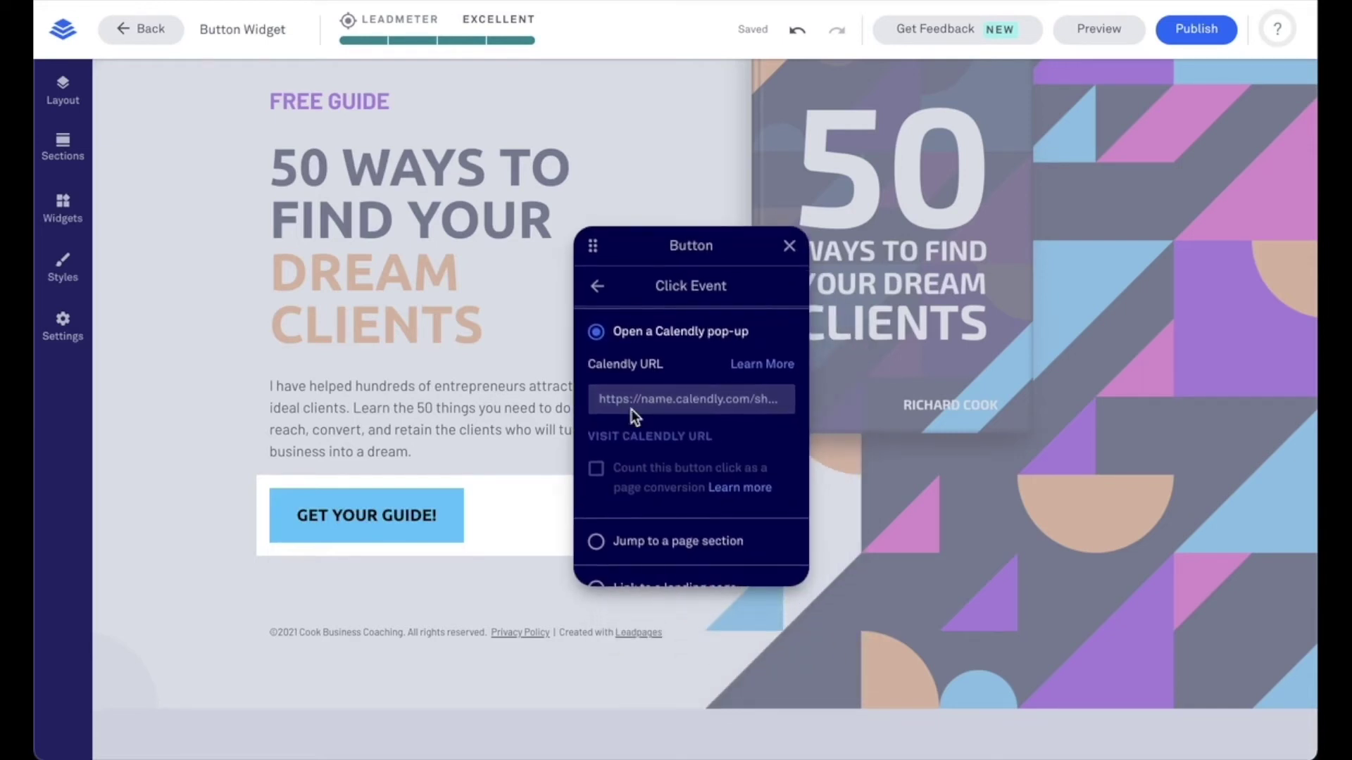
scroll(607, 475, "down", 1)
left_click(600, 469)
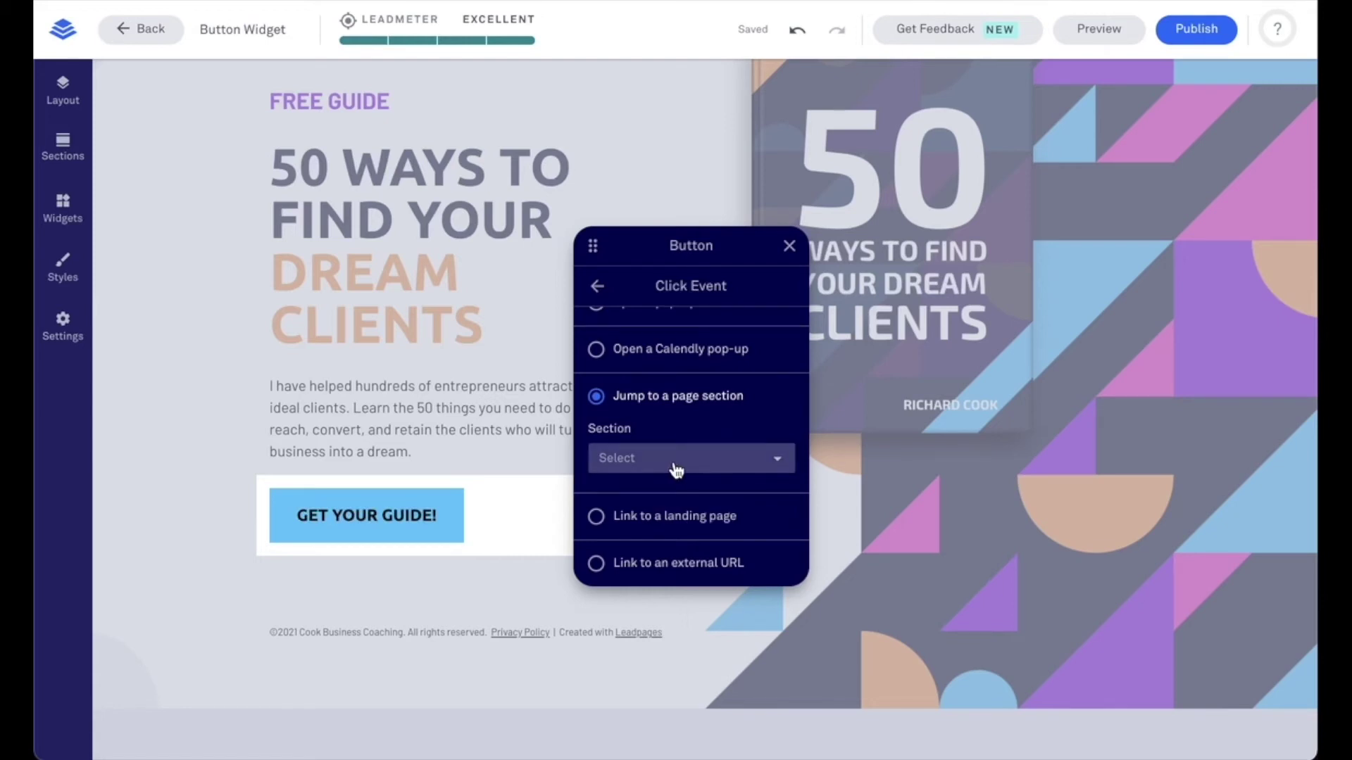
left_click(676, 467)
left_click(676, 466)
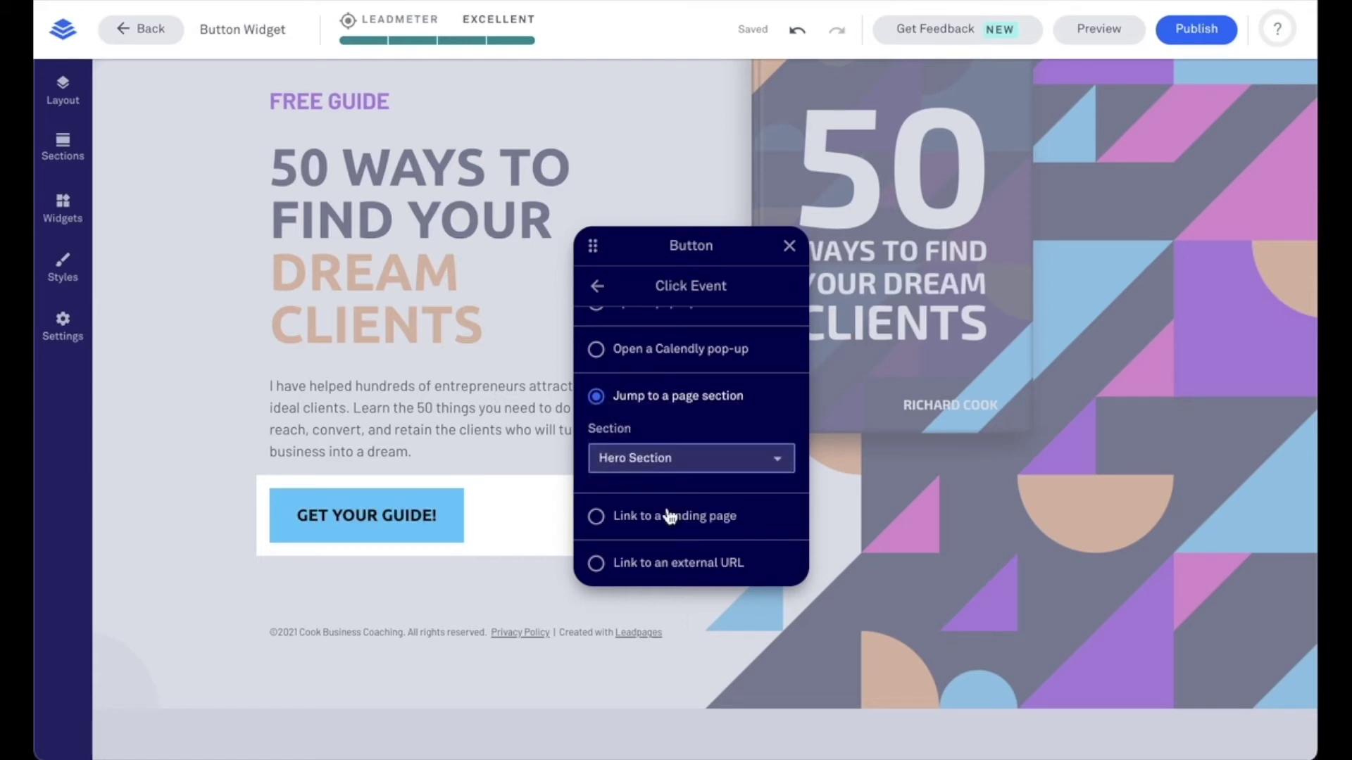
left_click(596, 516)
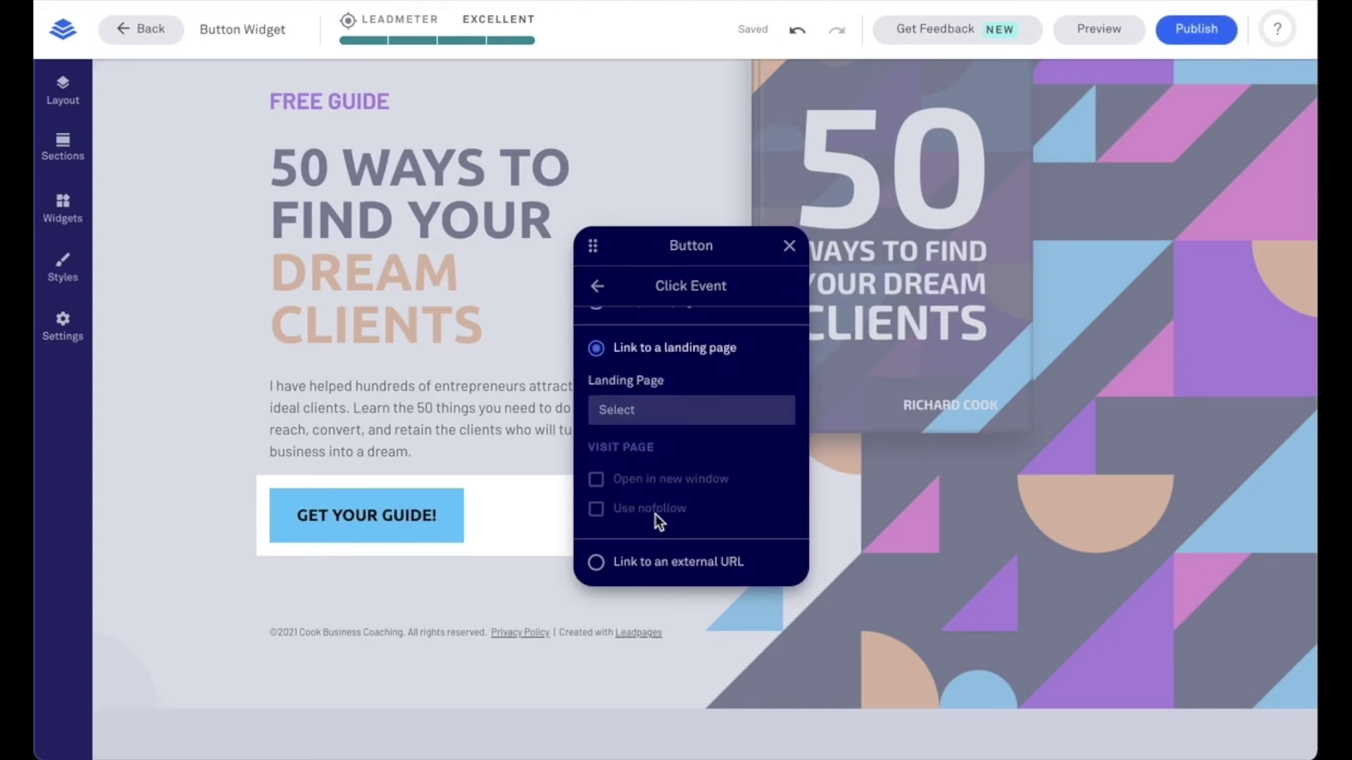
left_click(655, 411)
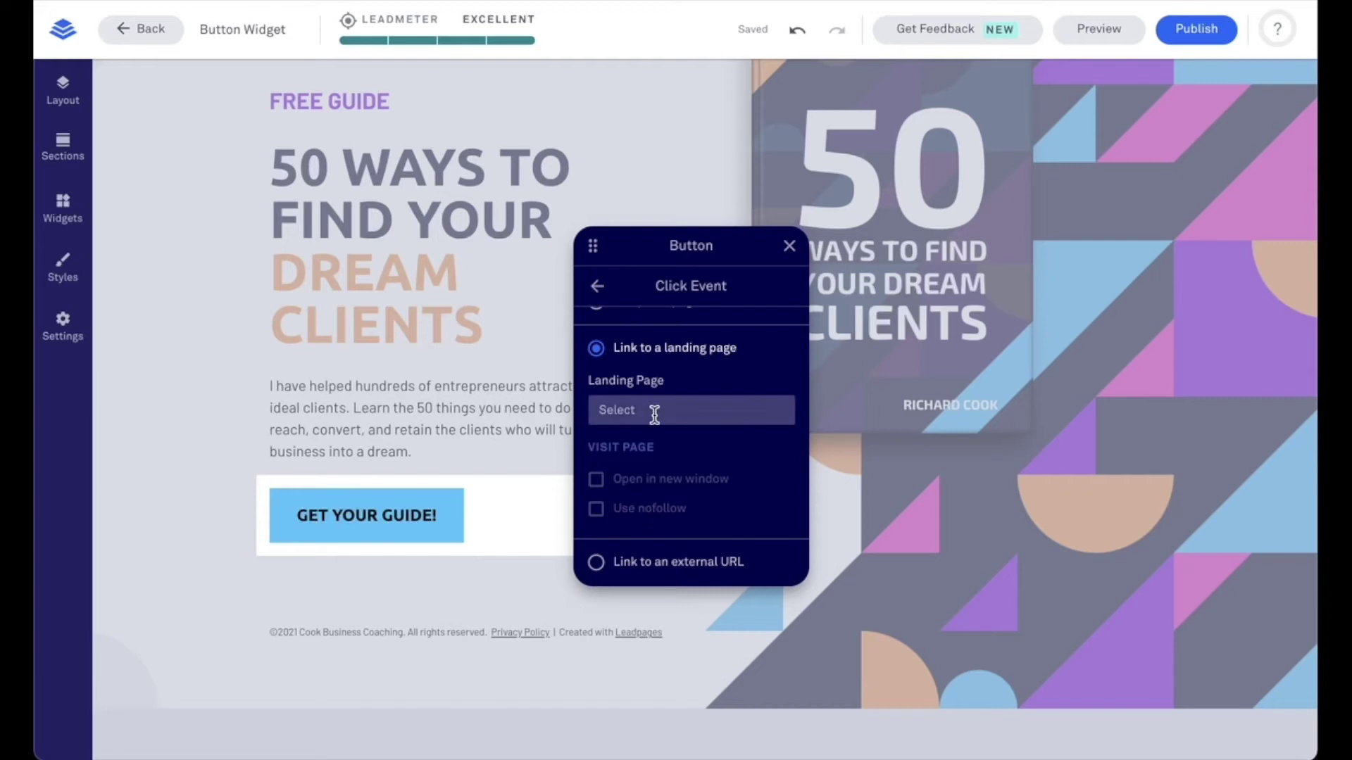
left_click(641, 448)
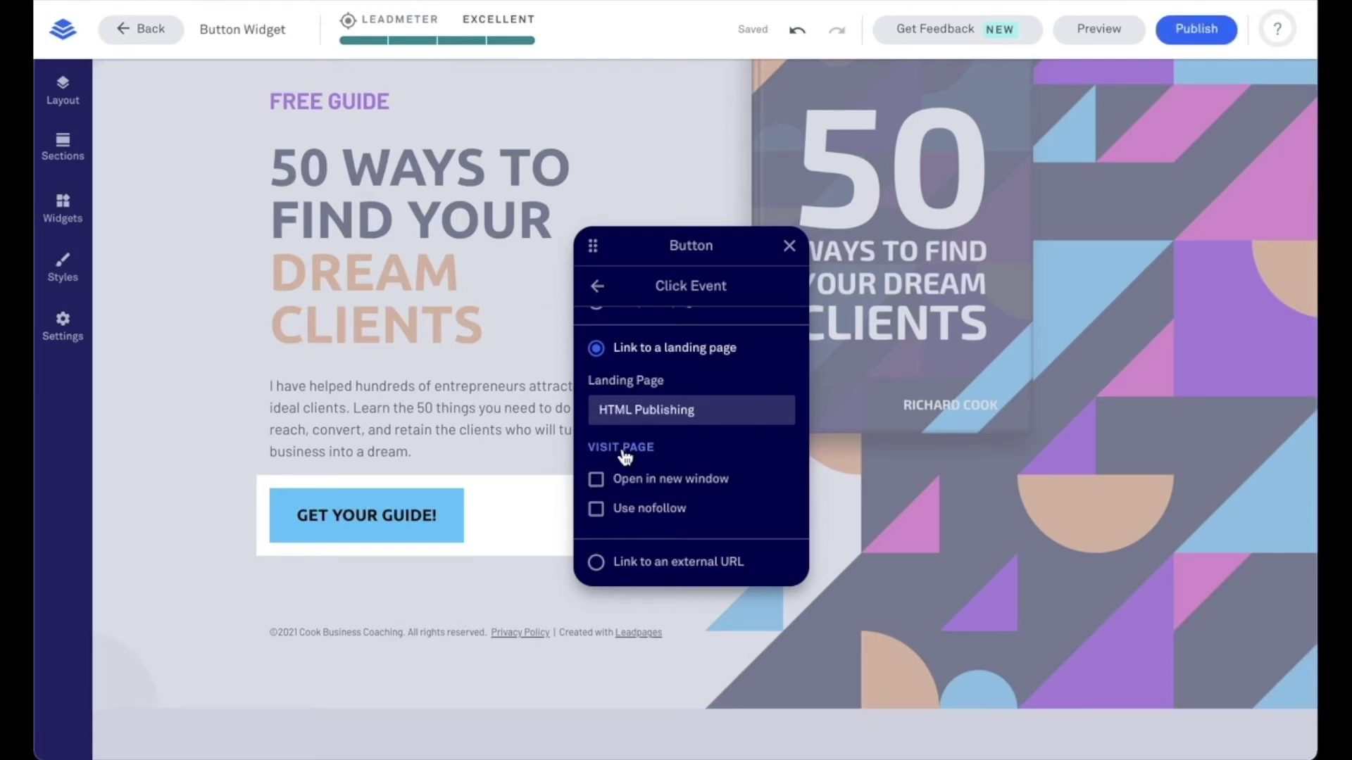
Step: Check the external URL option, then return to the main Button settings with HTML Publishing kept
left_click(595, 562)
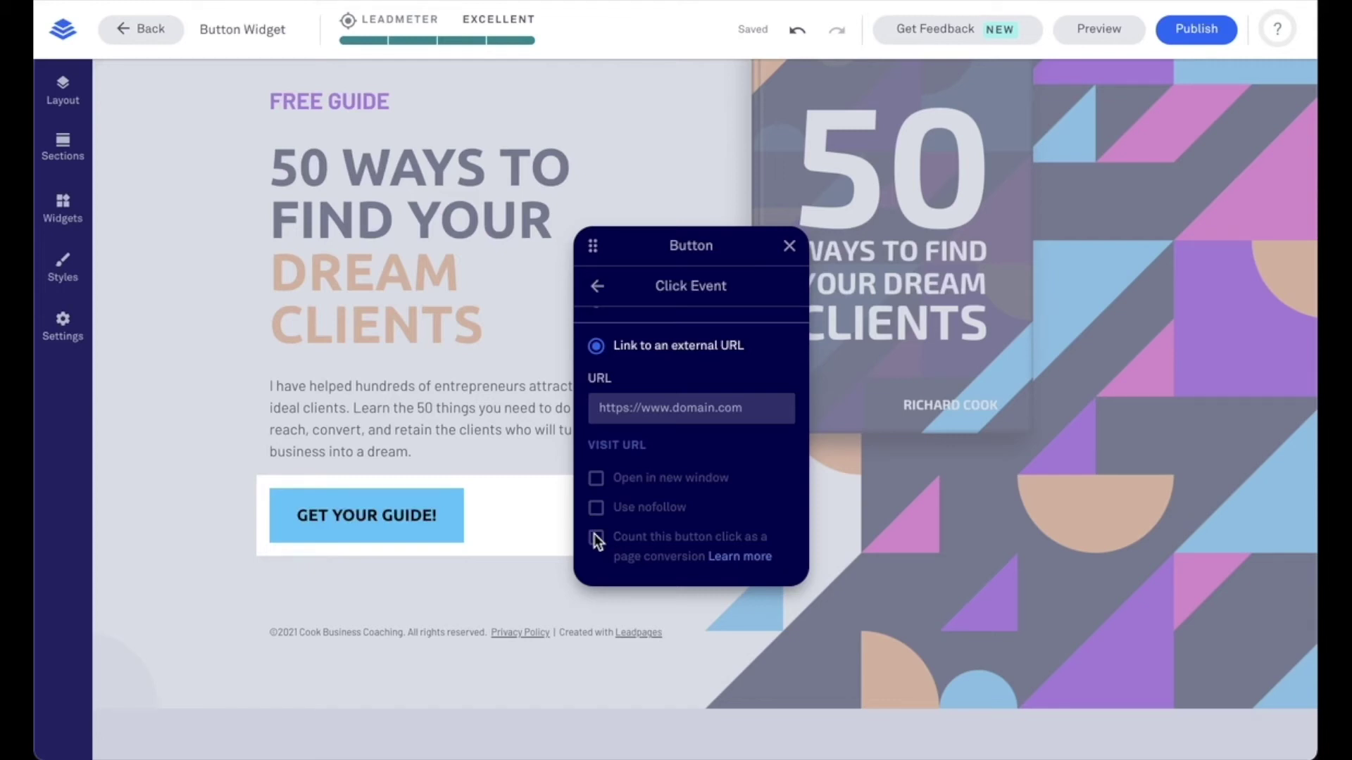
left_click(598, 286)
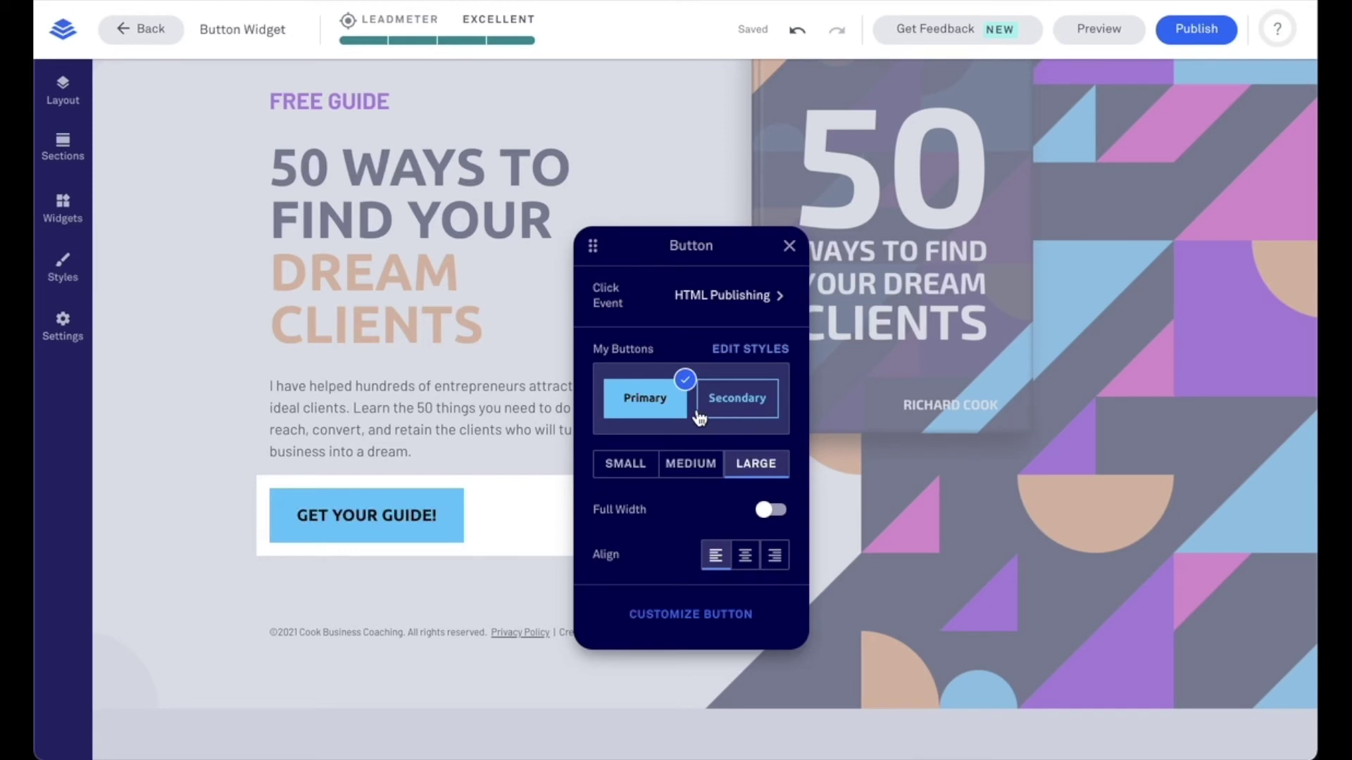
Step: Keep the button Primary and Large with Full Width off, and set its alignment to center
left_click(733, 411)
left_click(664, 413)
left_click(643, 474)
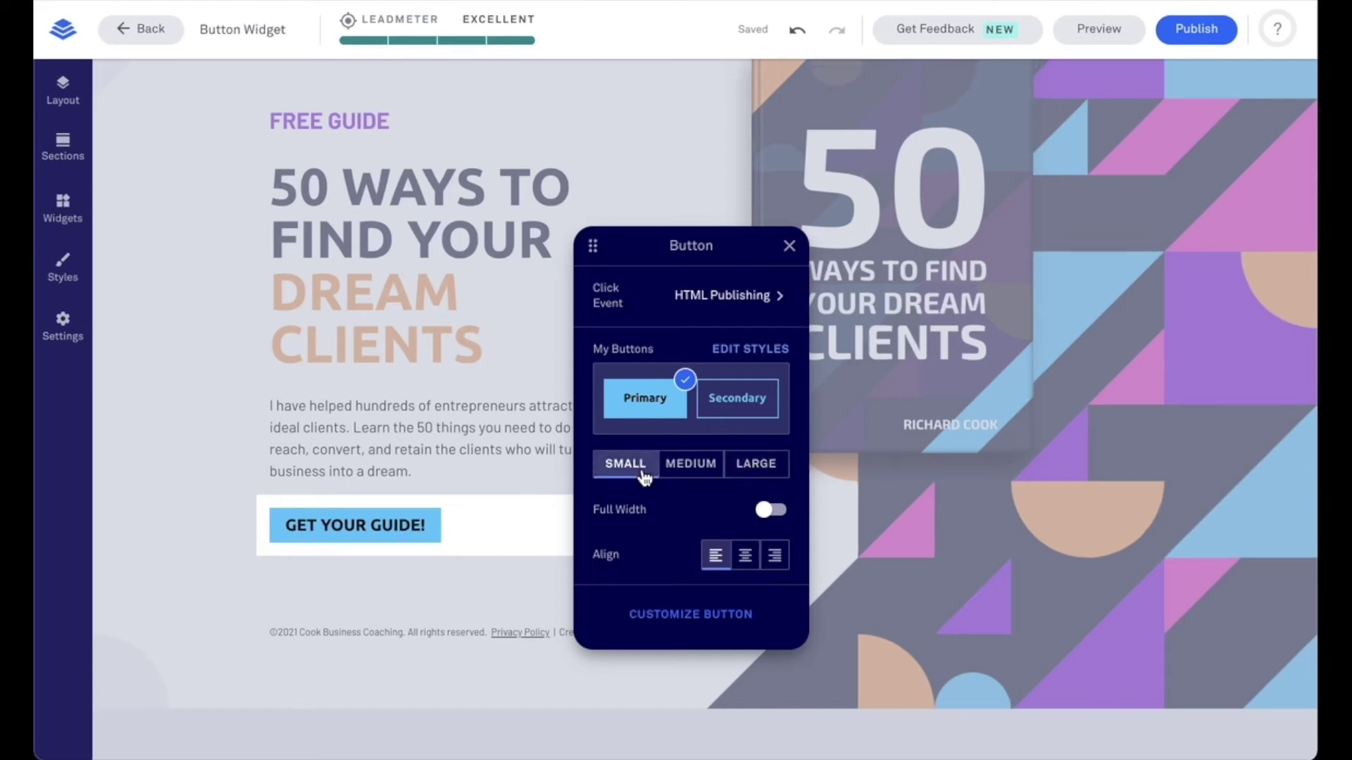
left_click(693, 464)
left_click(752, 465)
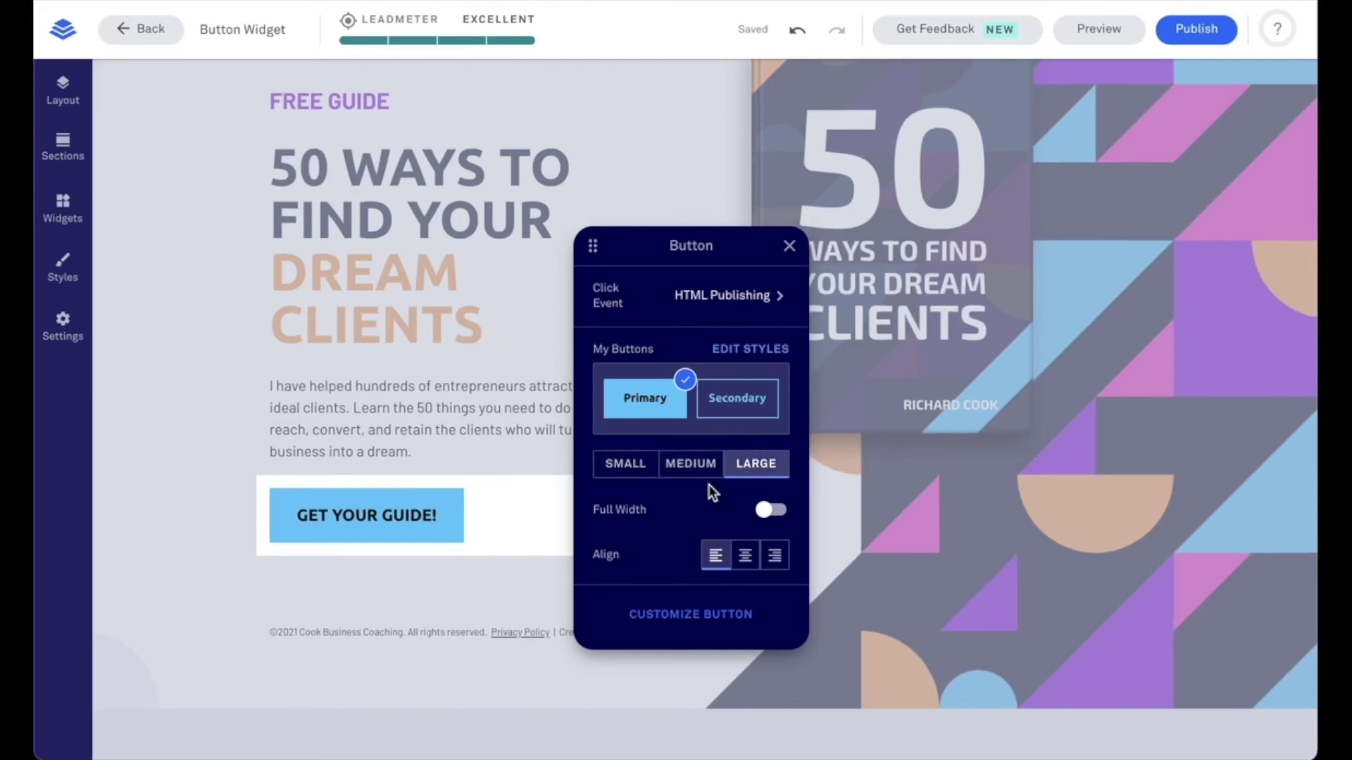
left_click(777, 513)
left_click(773, 511)
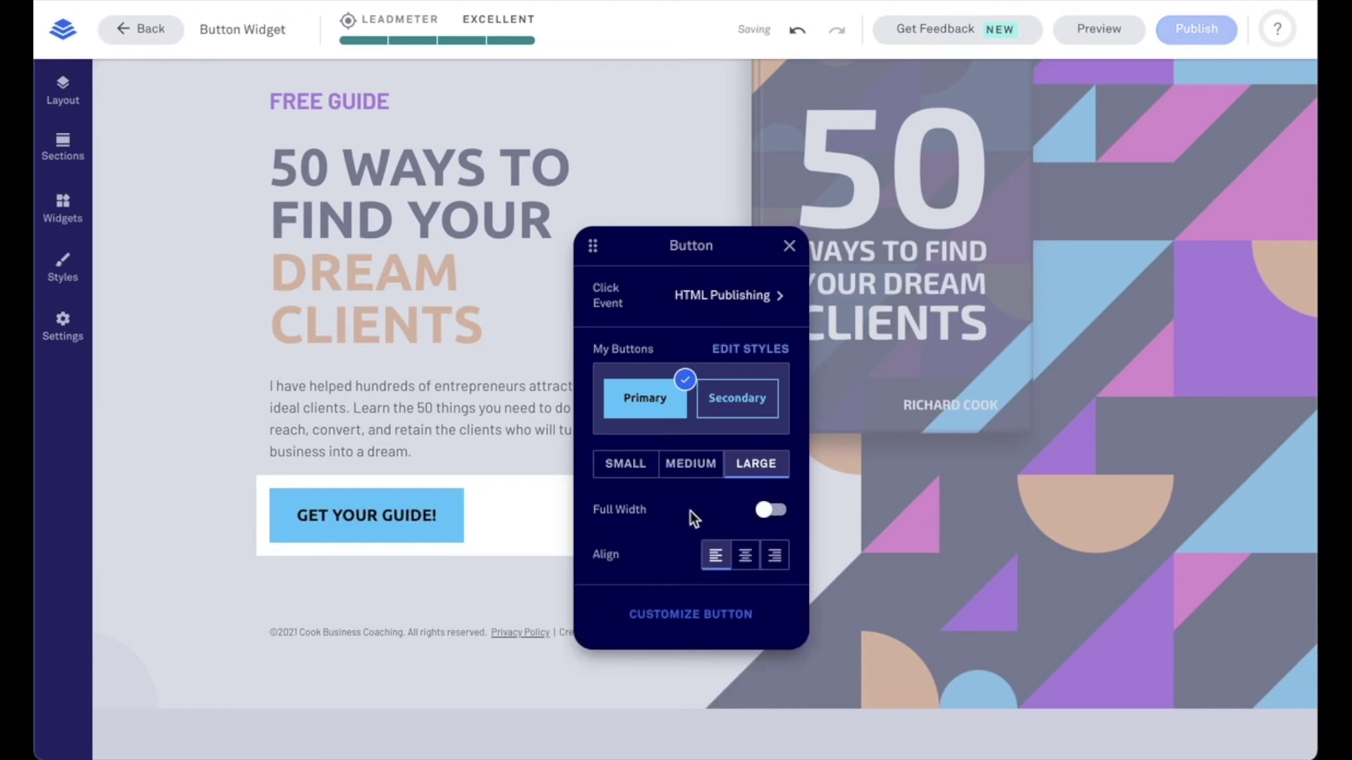
left_click(745, 556)
left_click(774, 556)
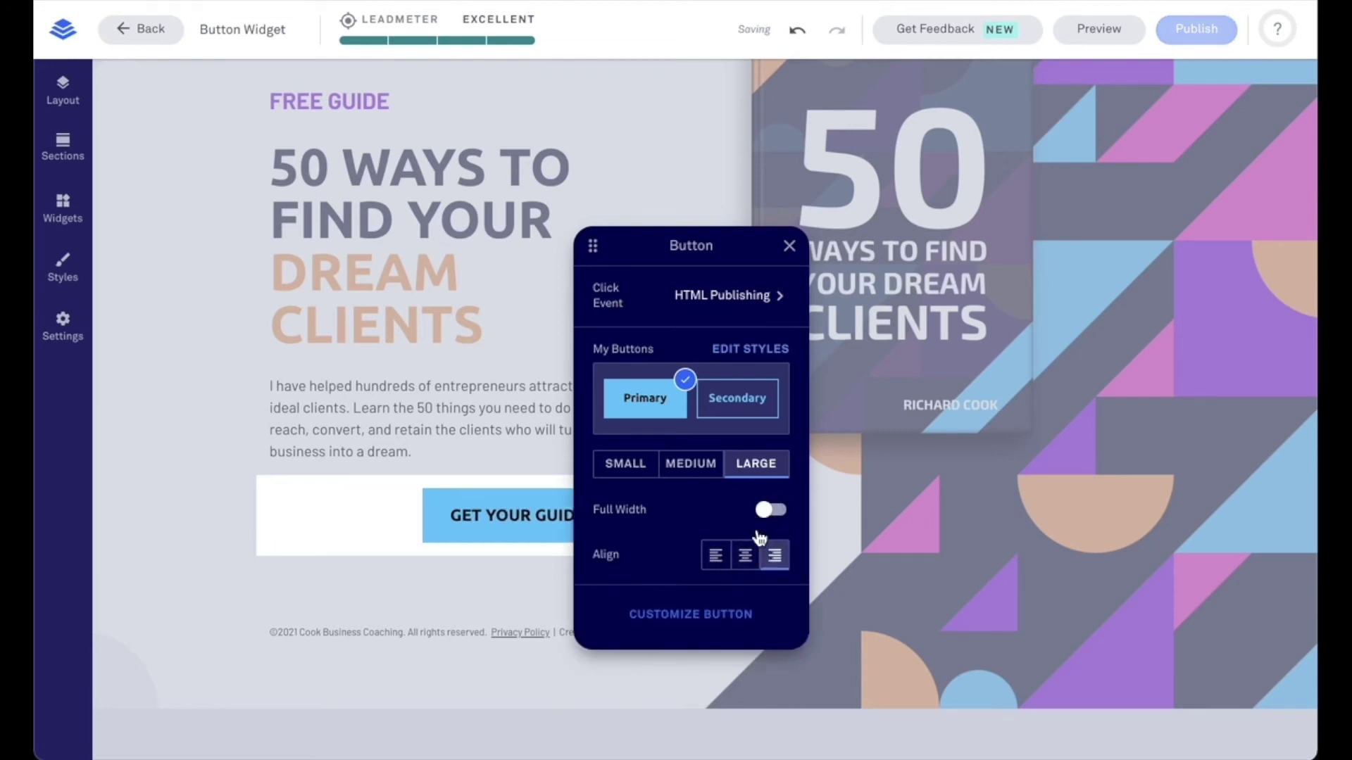
left_click_drag(658, 242, 918, 227)
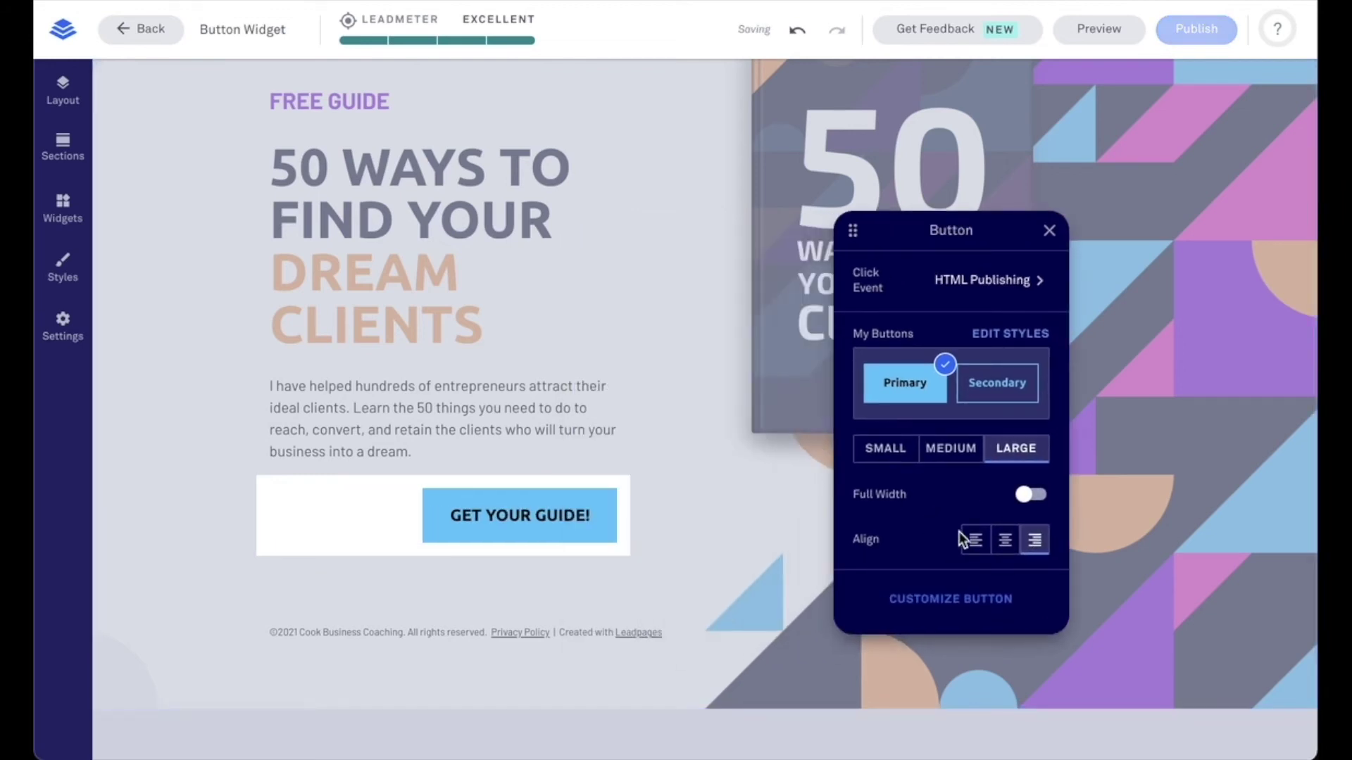
left_click(1004, 539)
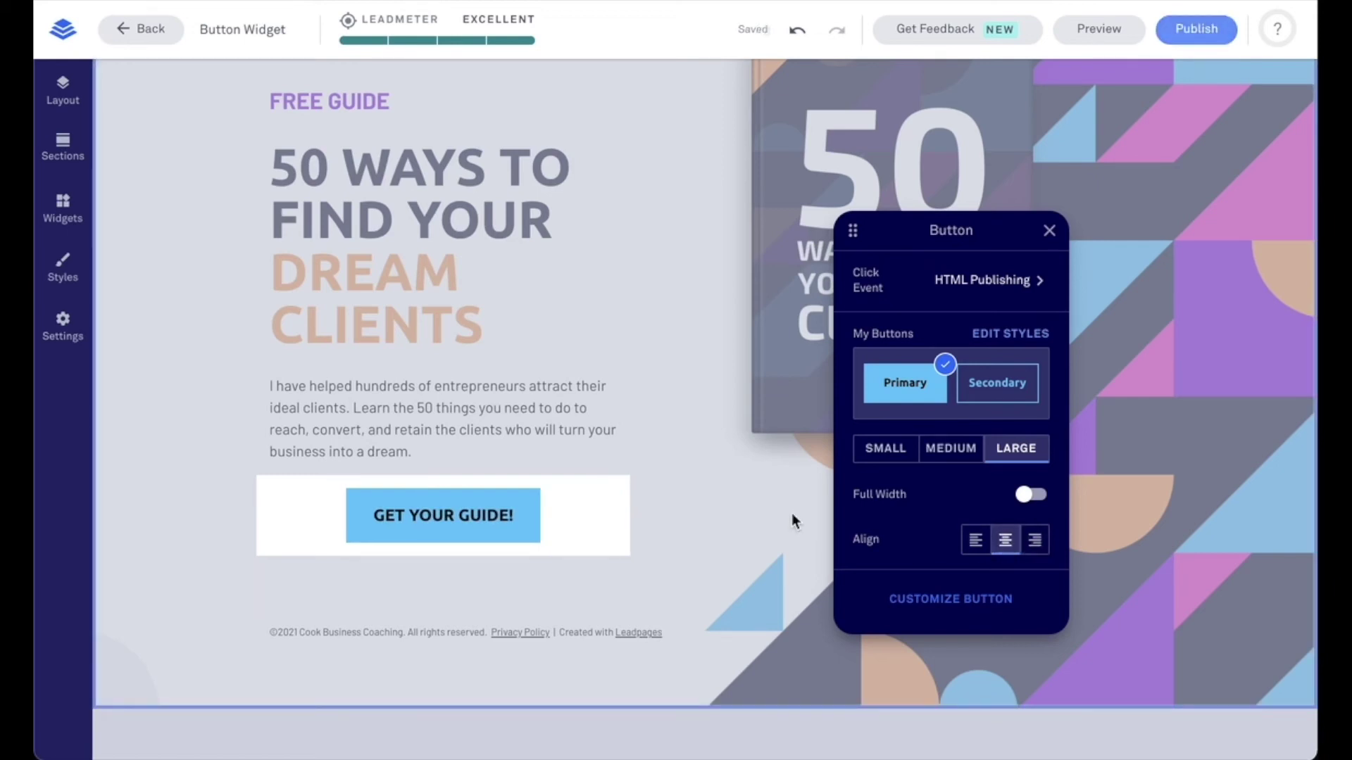
Step: In Page Styles, set the primary button to flat style with square corners
left_click(1005, 335)
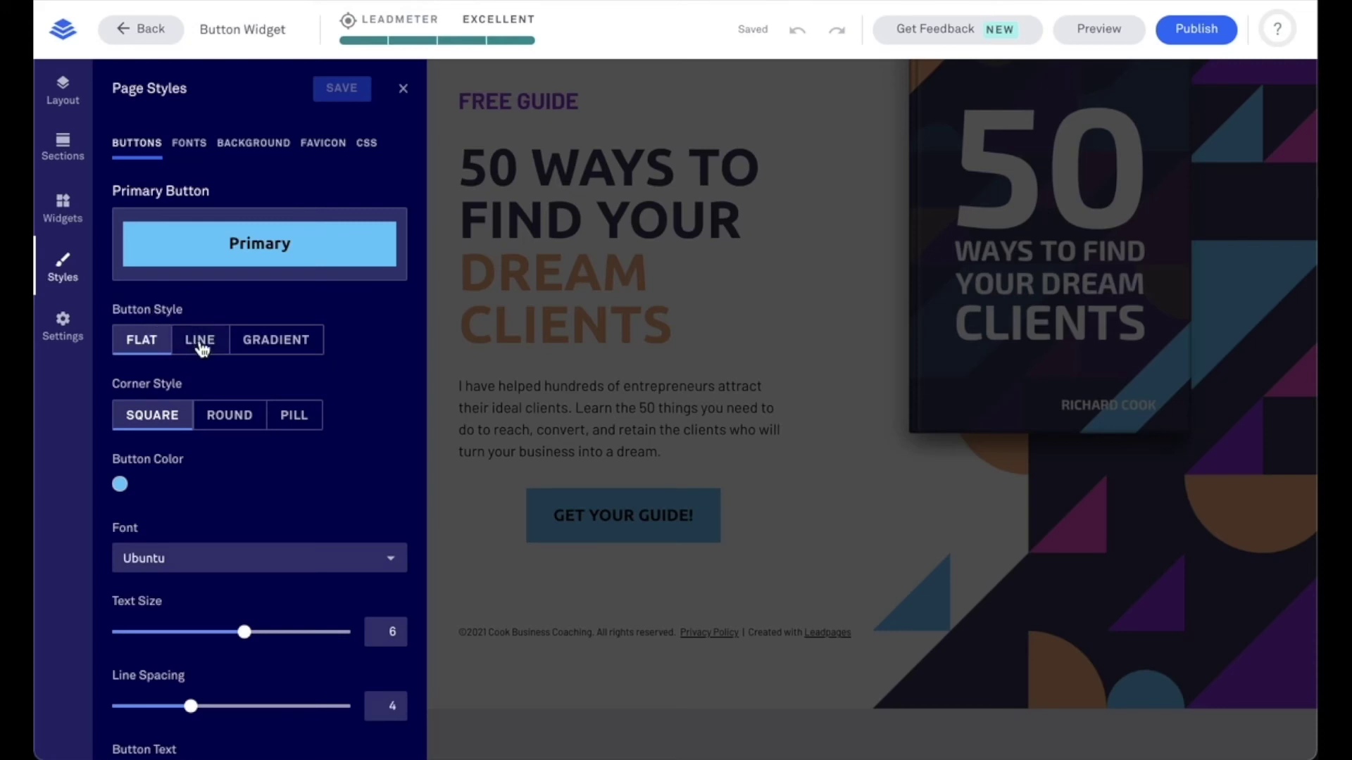
left_click(200, 344)
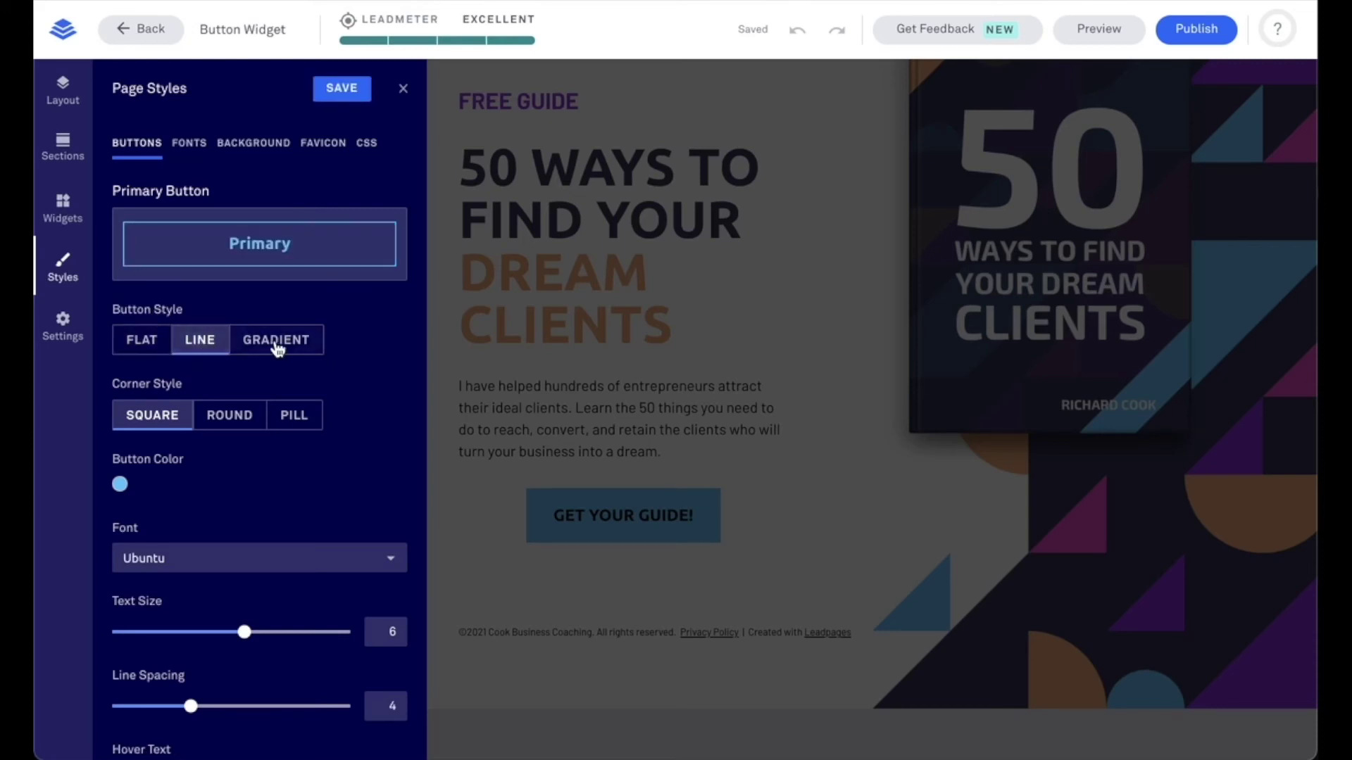
left_click(279, 345)
left_click(141, 343)
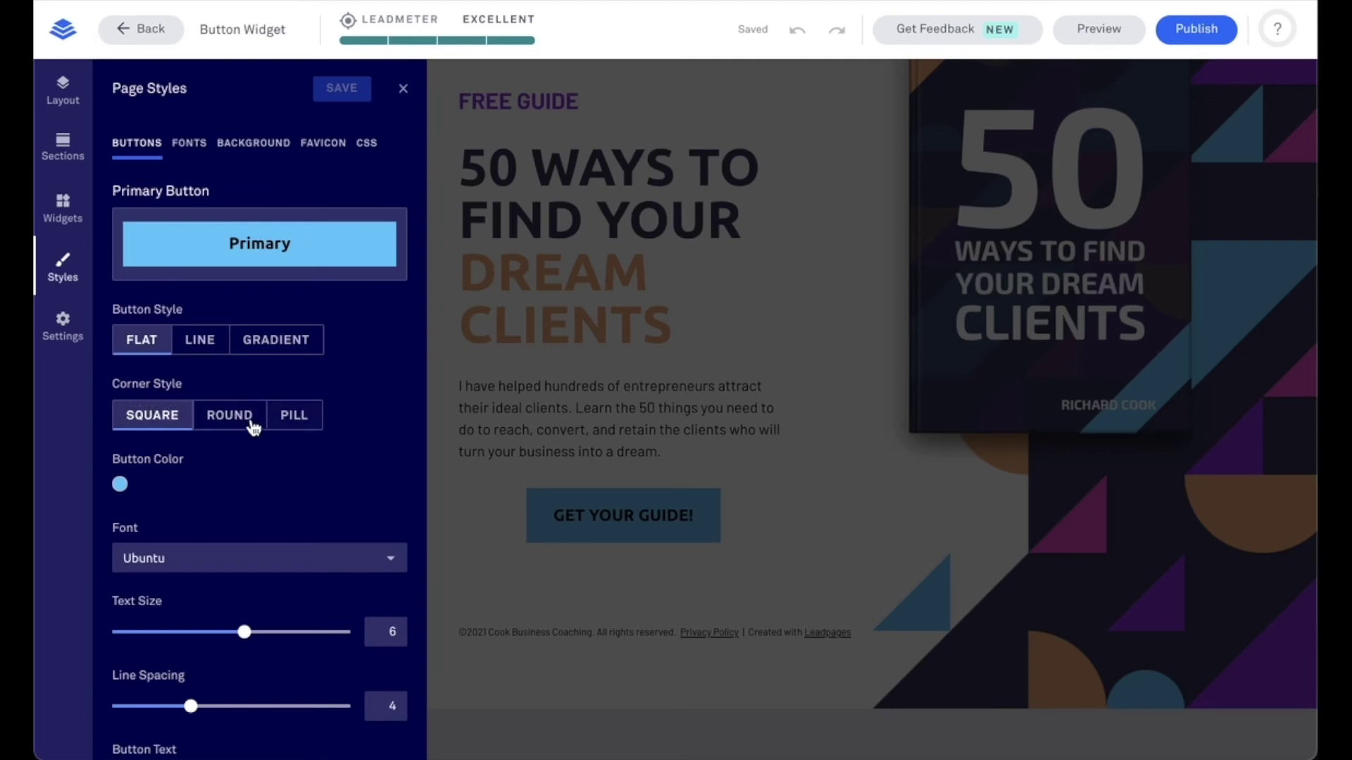
left_click(254, 425)
mouse_move(225, 489)
left_mouse_down()
mouse_move(247, 488)
mouse_move(221, 491)
left_mouse_up()
left_click(295, 417)
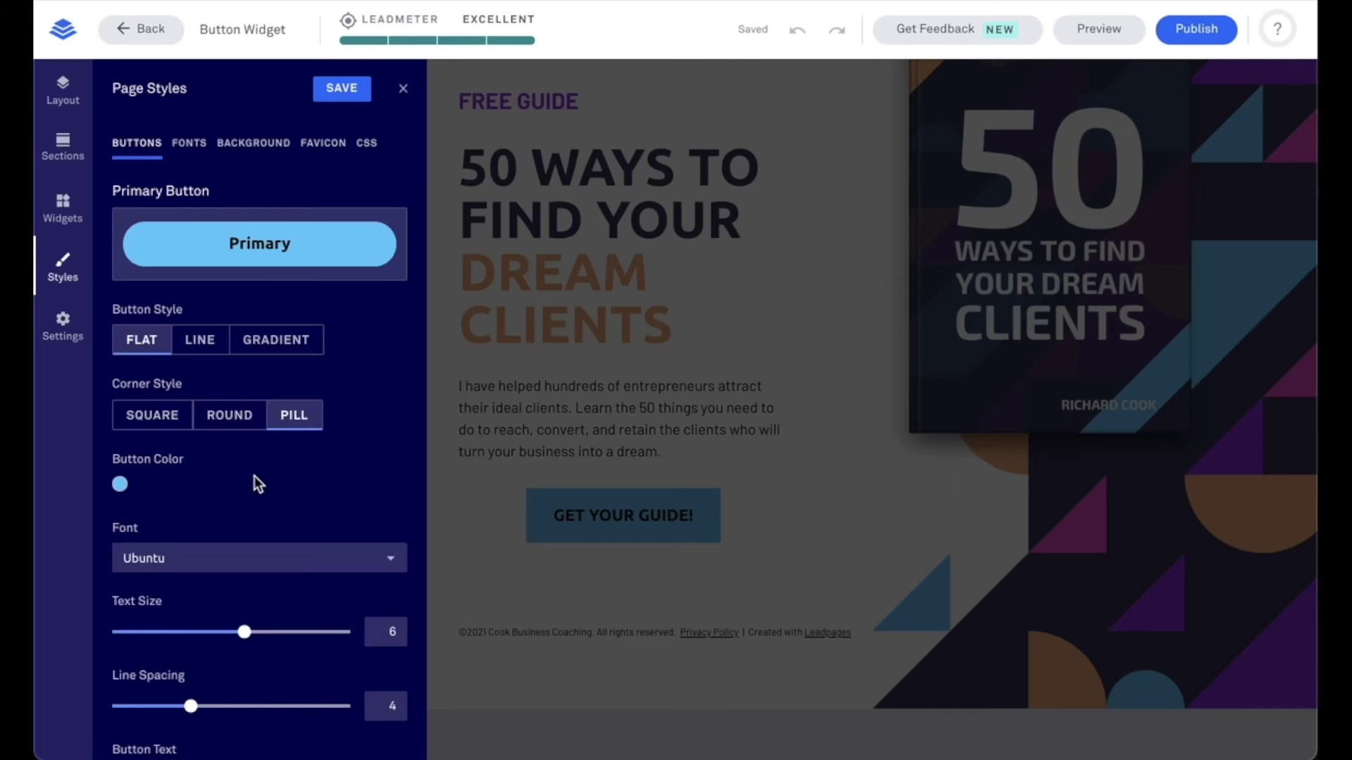
left_click(169, 416)
Step: Review the secondary button's line, square settings, then Save & Close the Page Styles
scroll(286, 468, "down", 2)
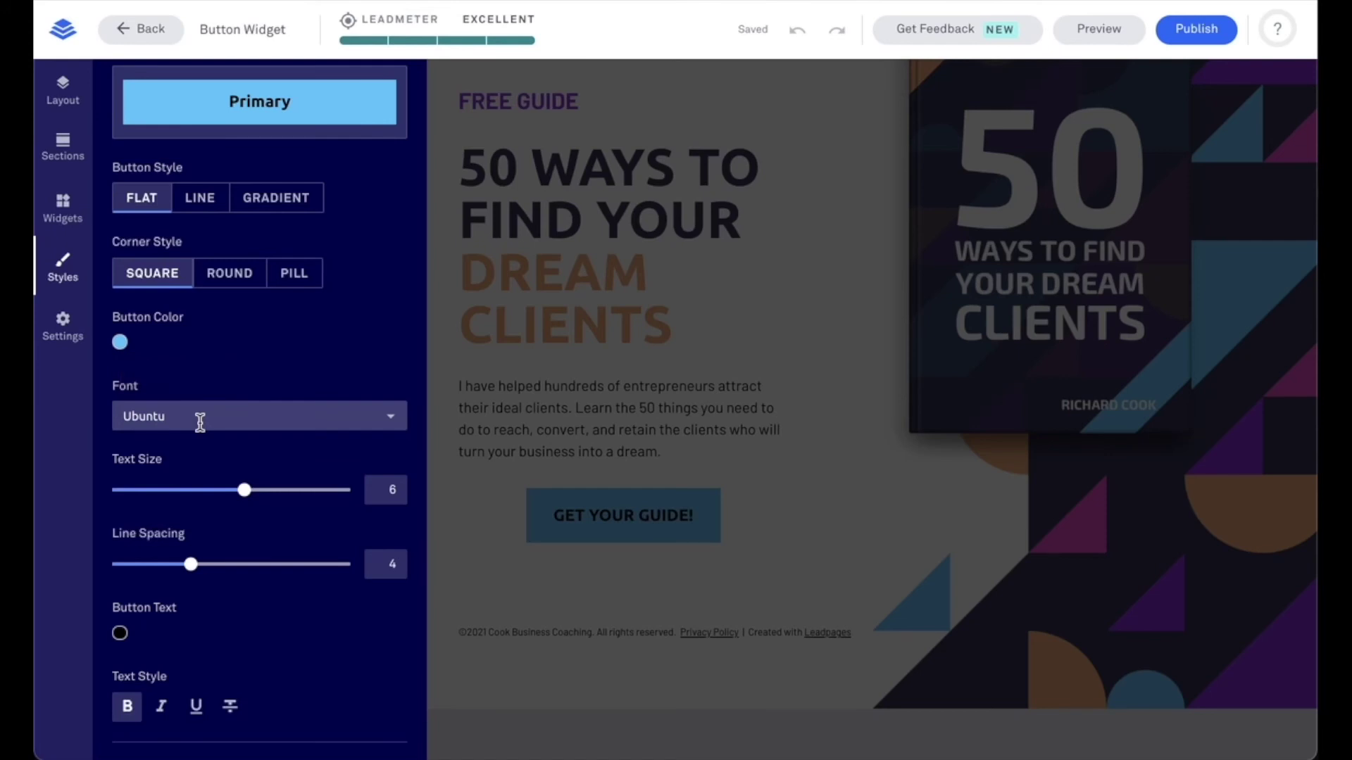
scroll(204, 423, "down", 2)
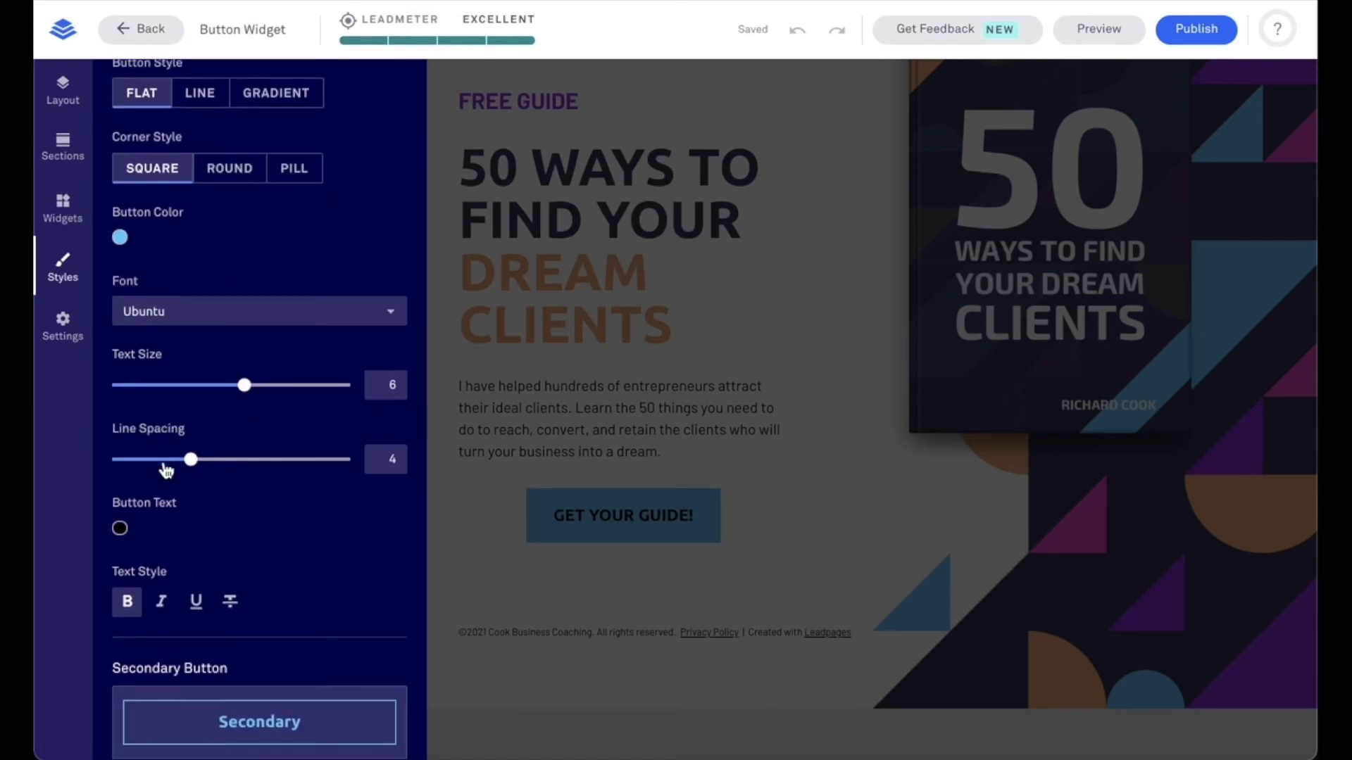
scroll(164, 467, "up", 1)
scroll(165, 466, "down", 3)
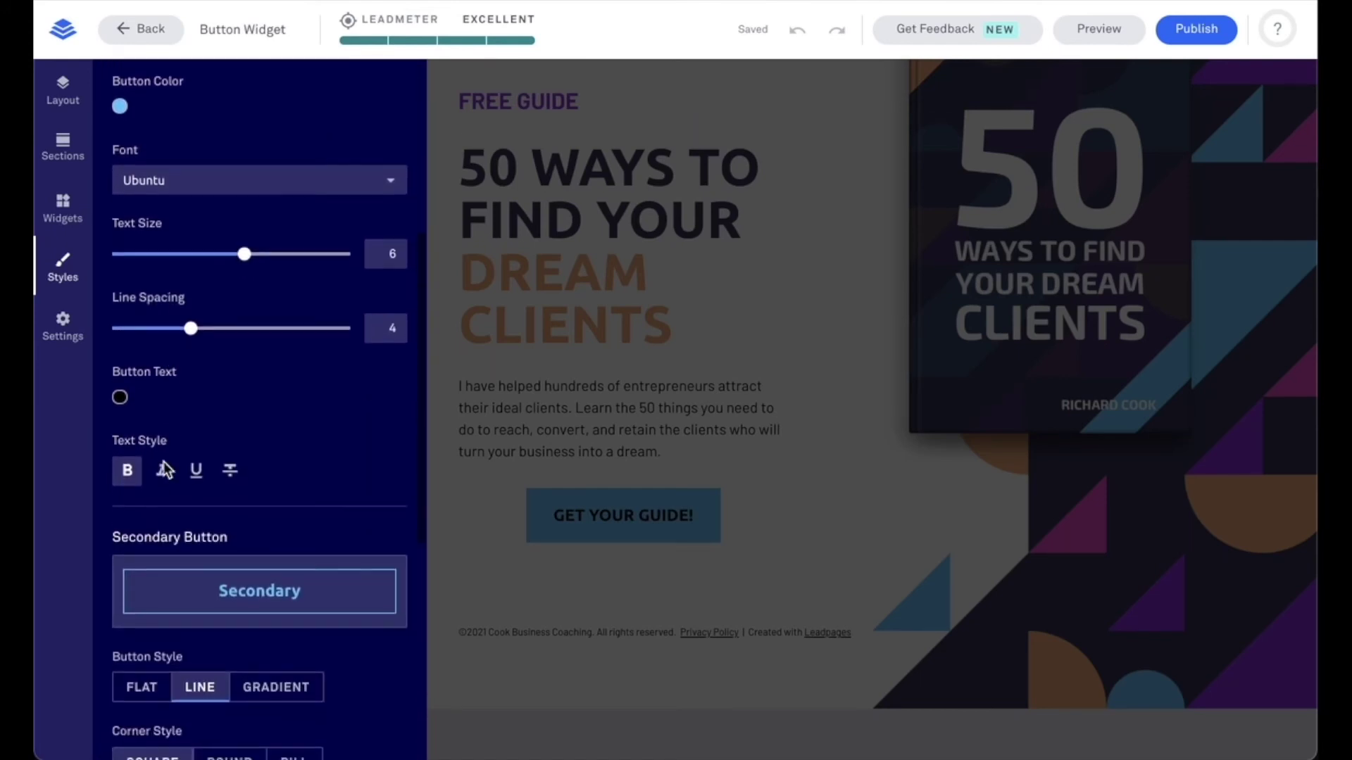
scroll(223, 417, "up", 5)
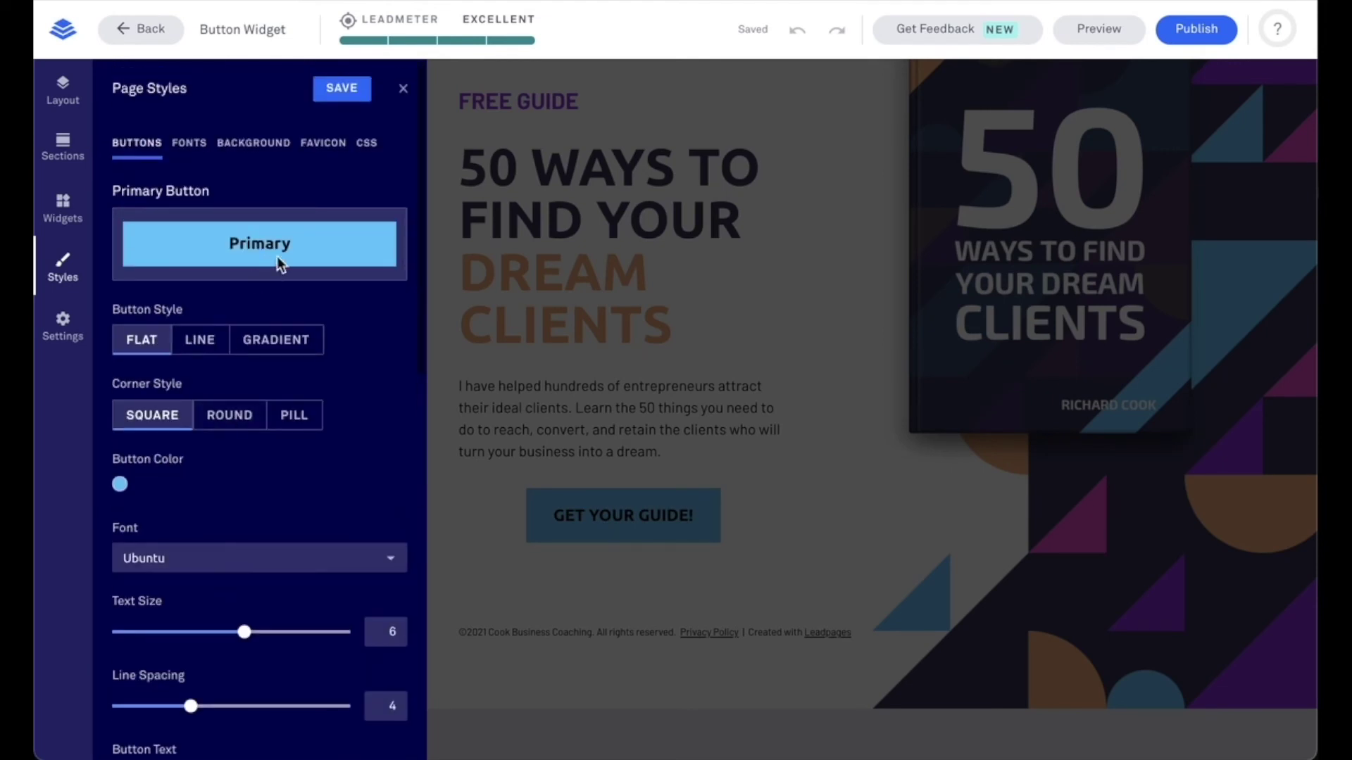
scroll(292, 360, "down", 8)
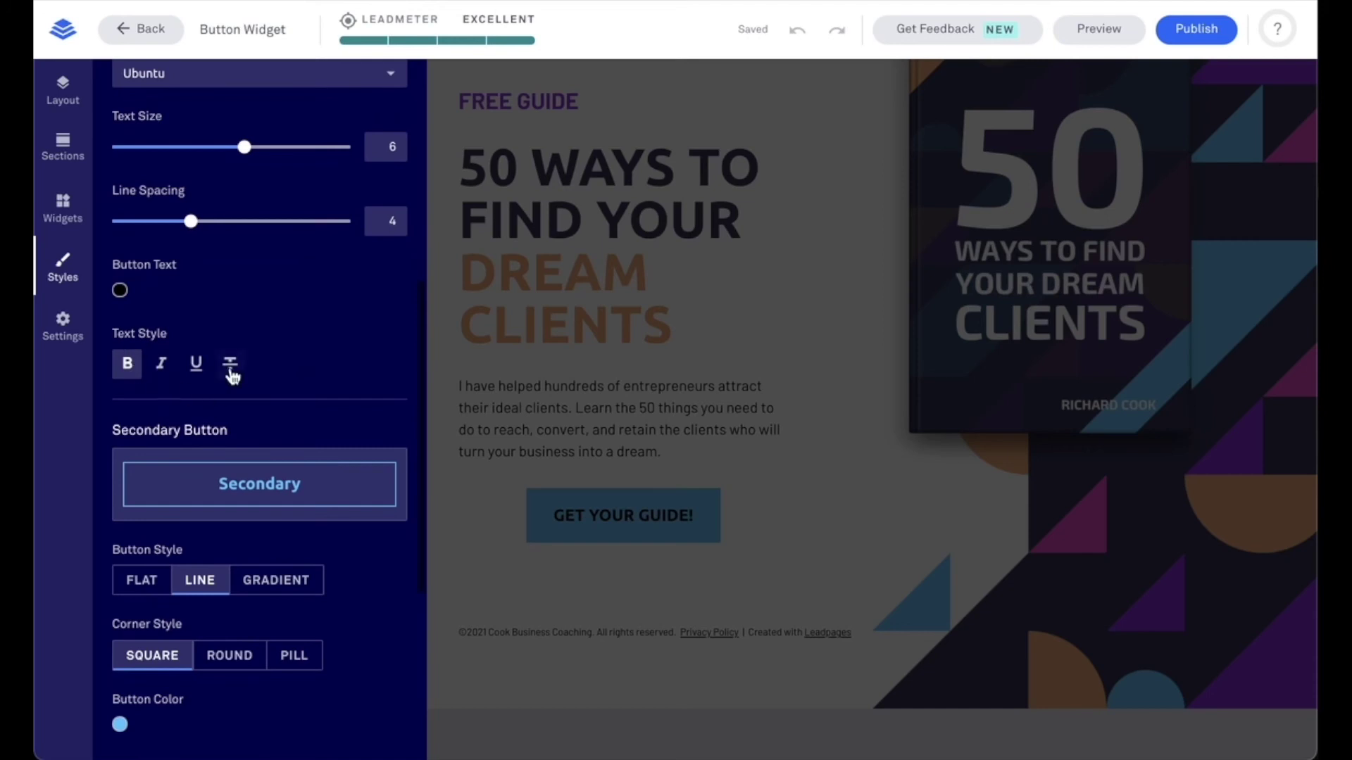
scroll(230, 377, "down", 4)
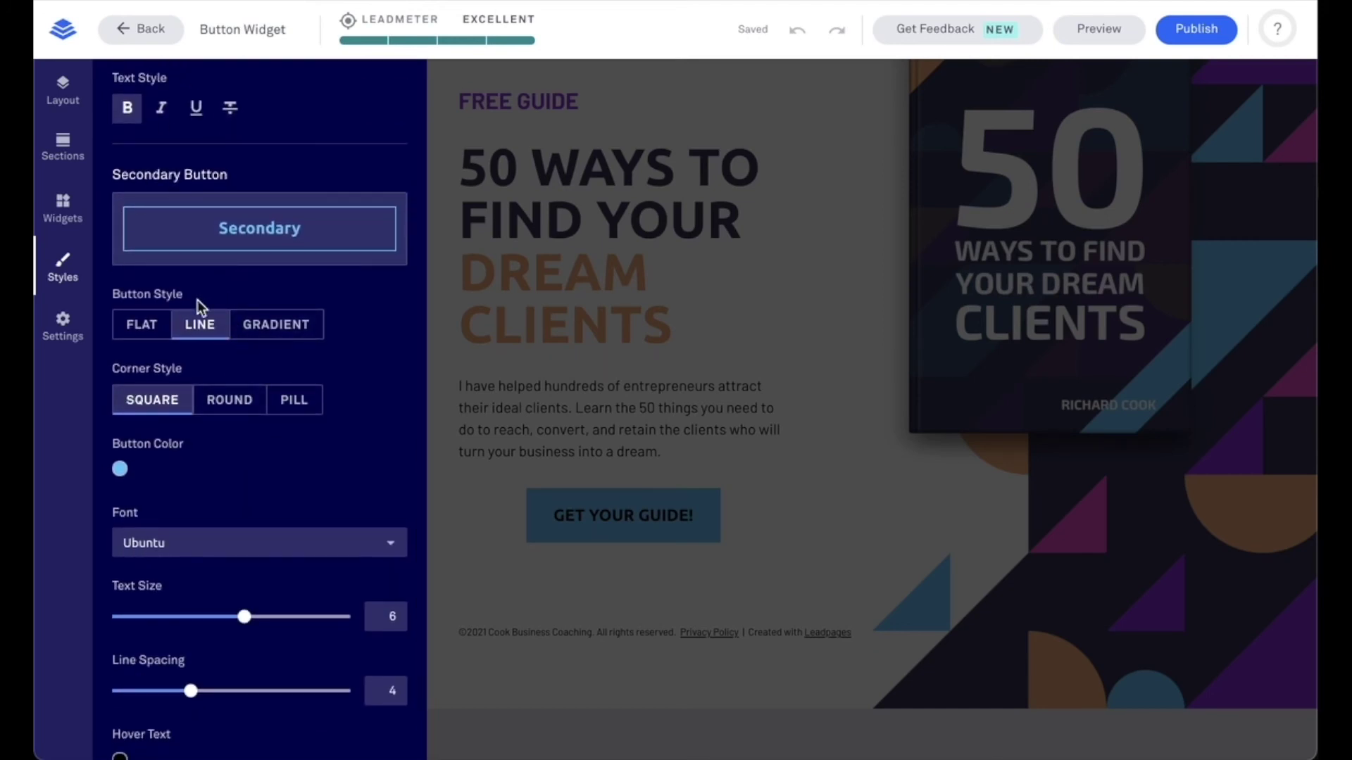
scroll(198, 300, "down", 2)
scroll(197, 300, "up", 3)
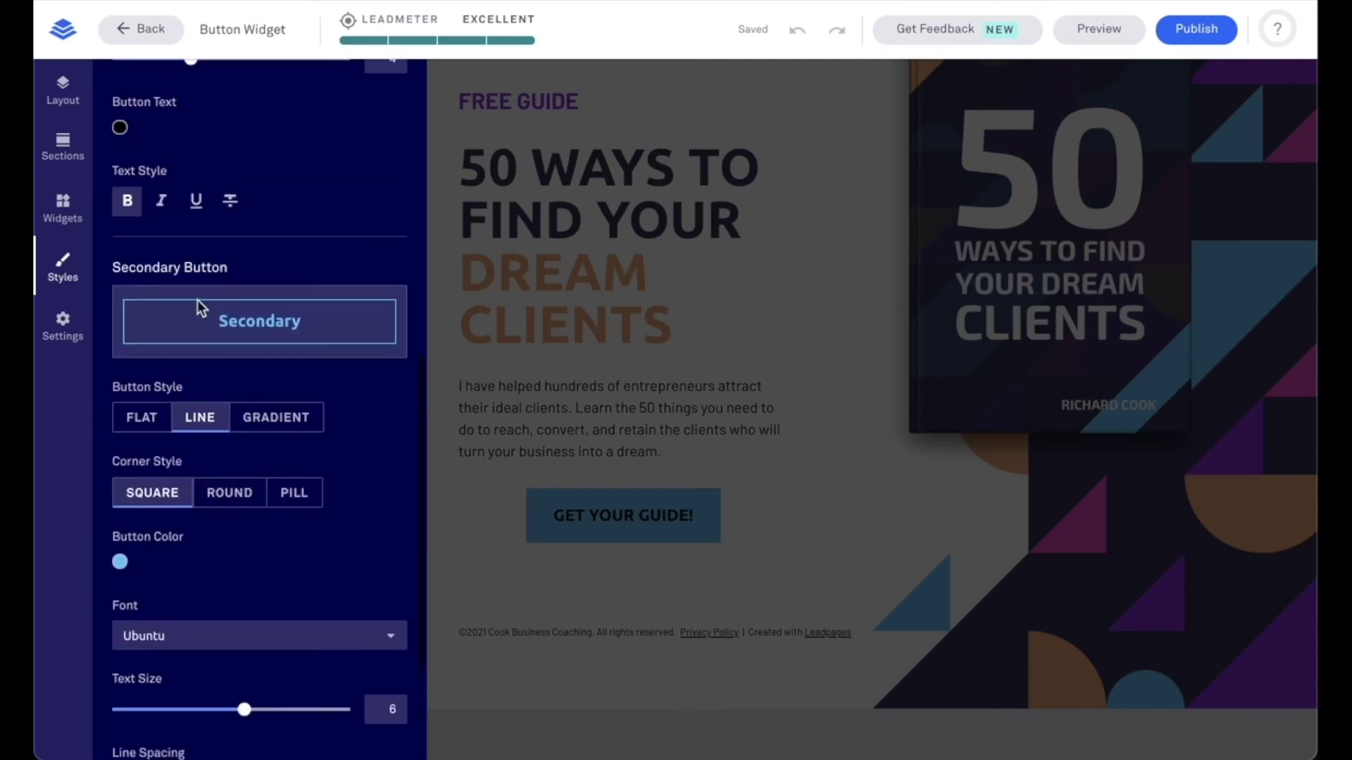
scroll(328, 197, "up", 10)
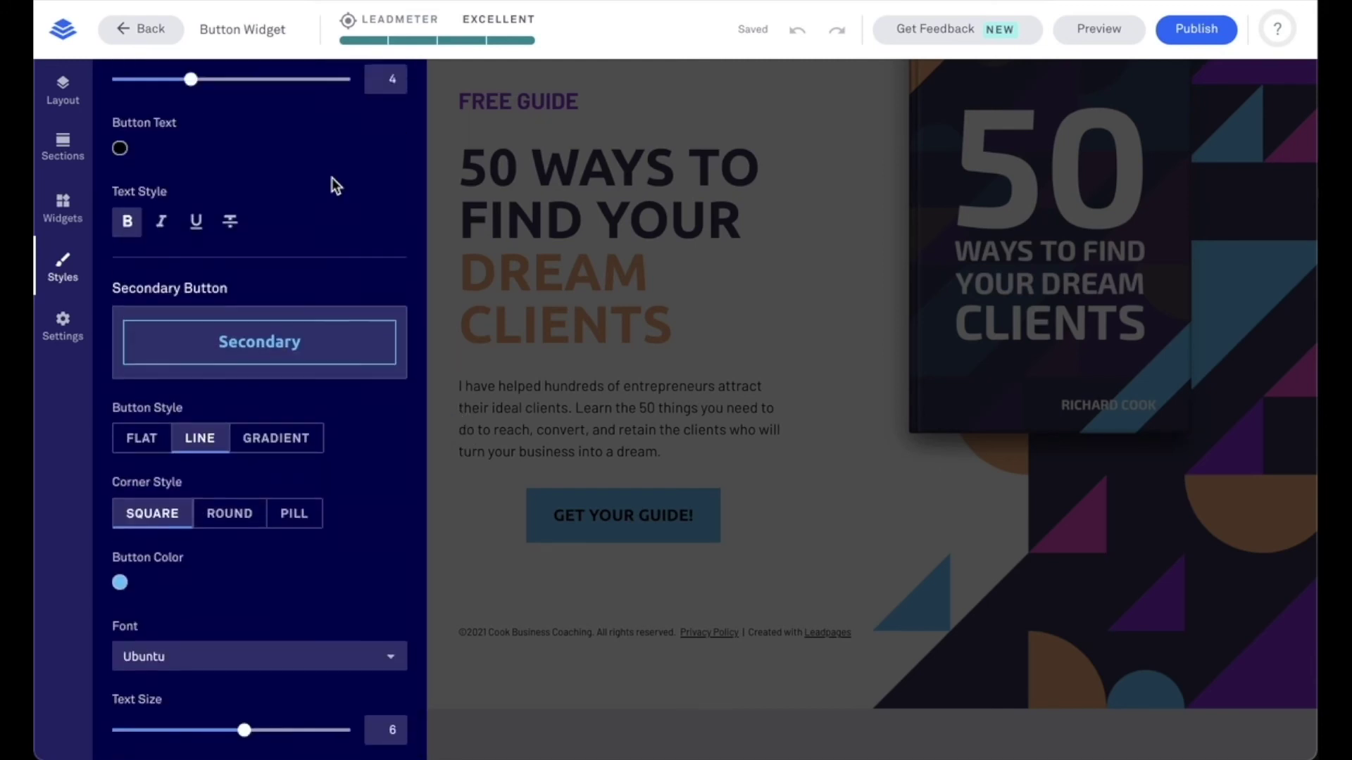
left_click(406, 90)
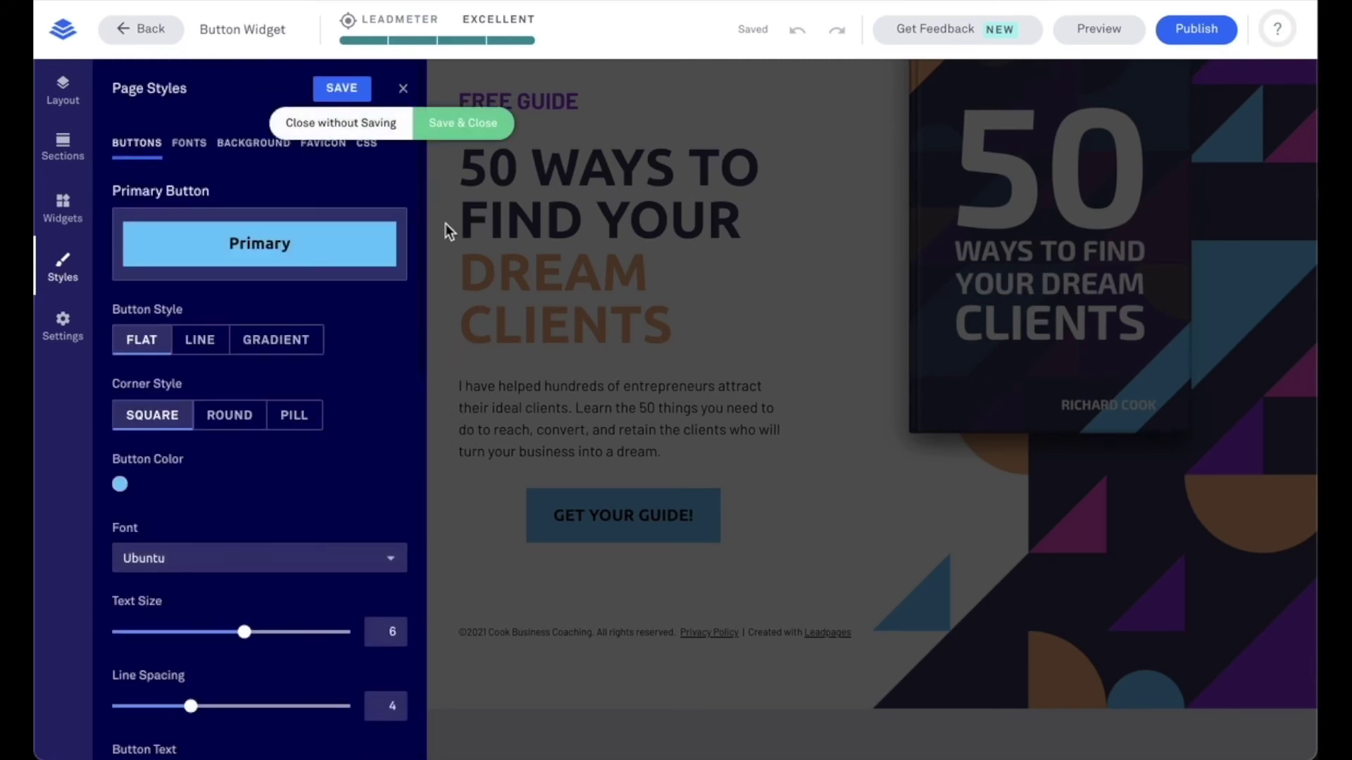
left_click(339, 98)
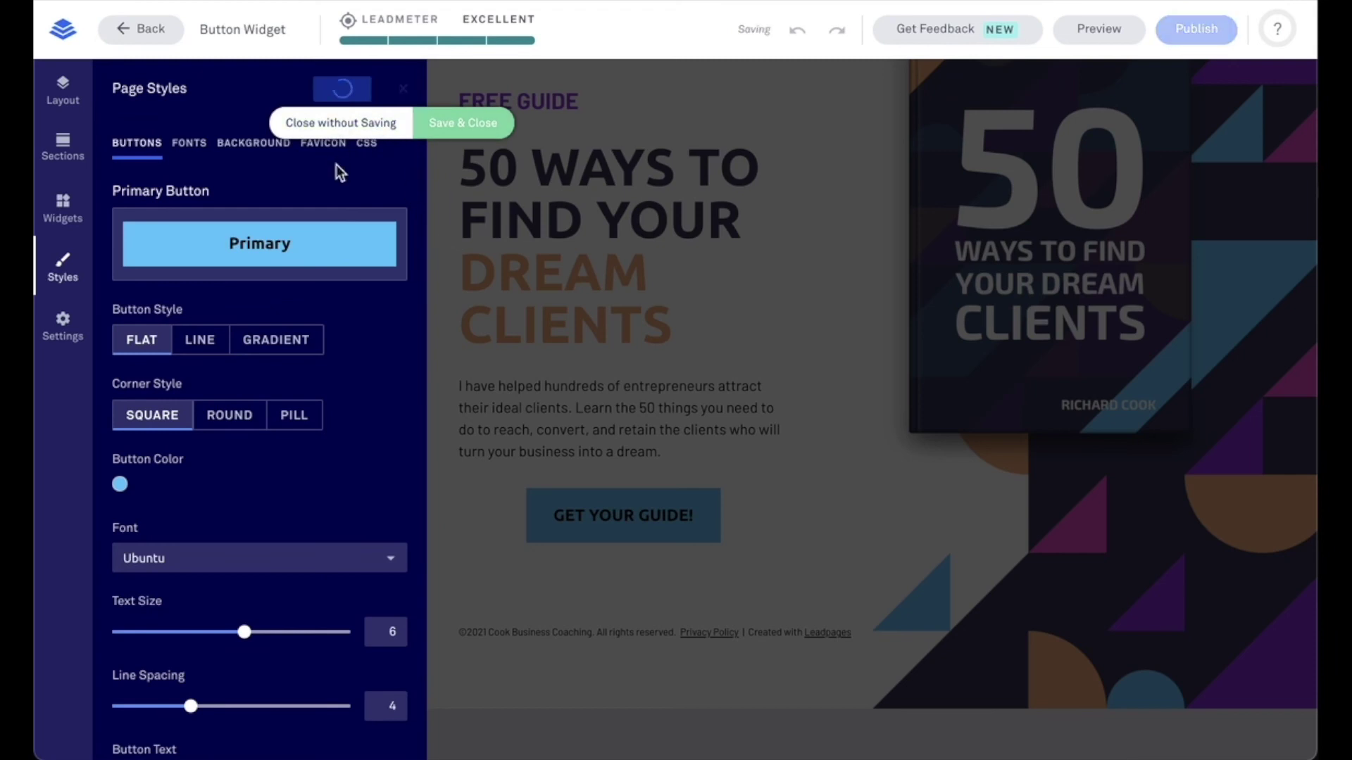
Step: Customize only the GET YOUR GUIDE! button with a GRADIENT fill and ROUND corners
left_click(460, 124)
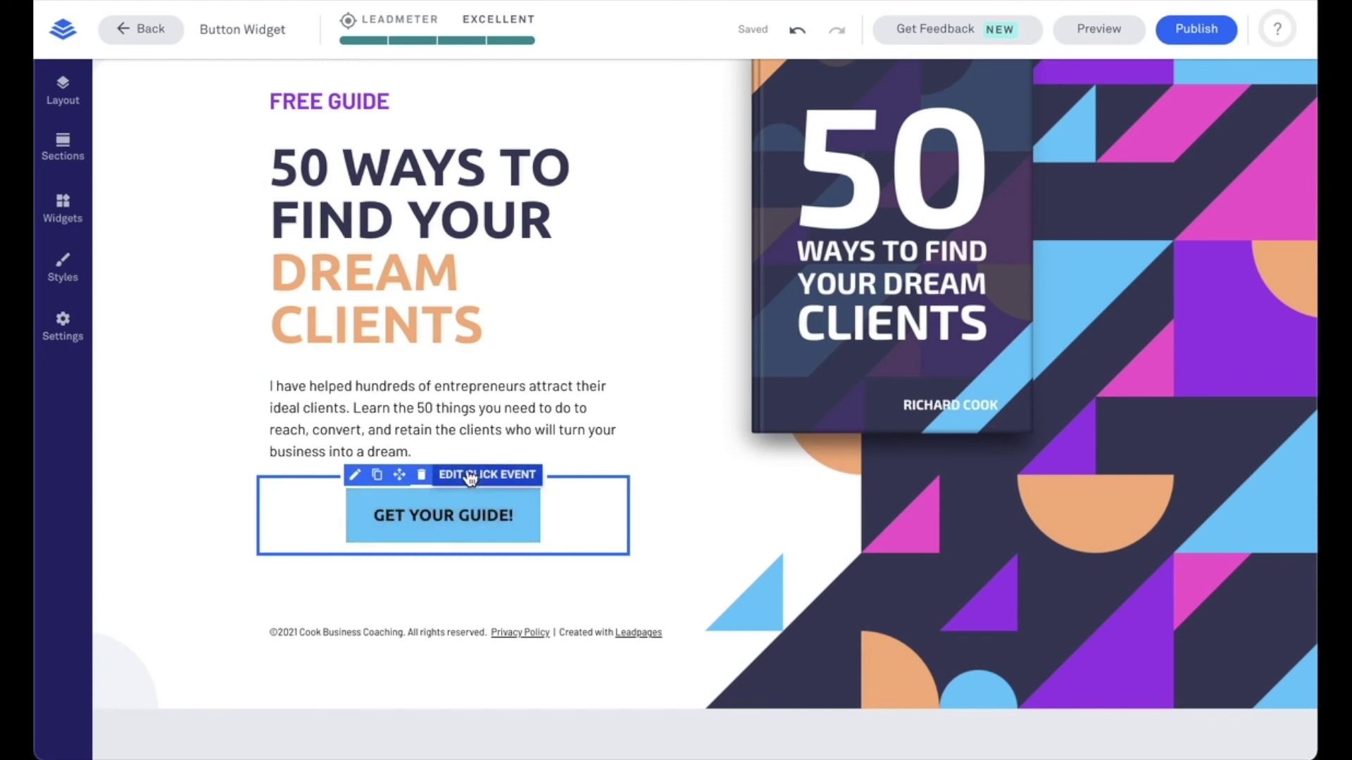
left_click(474, 512)
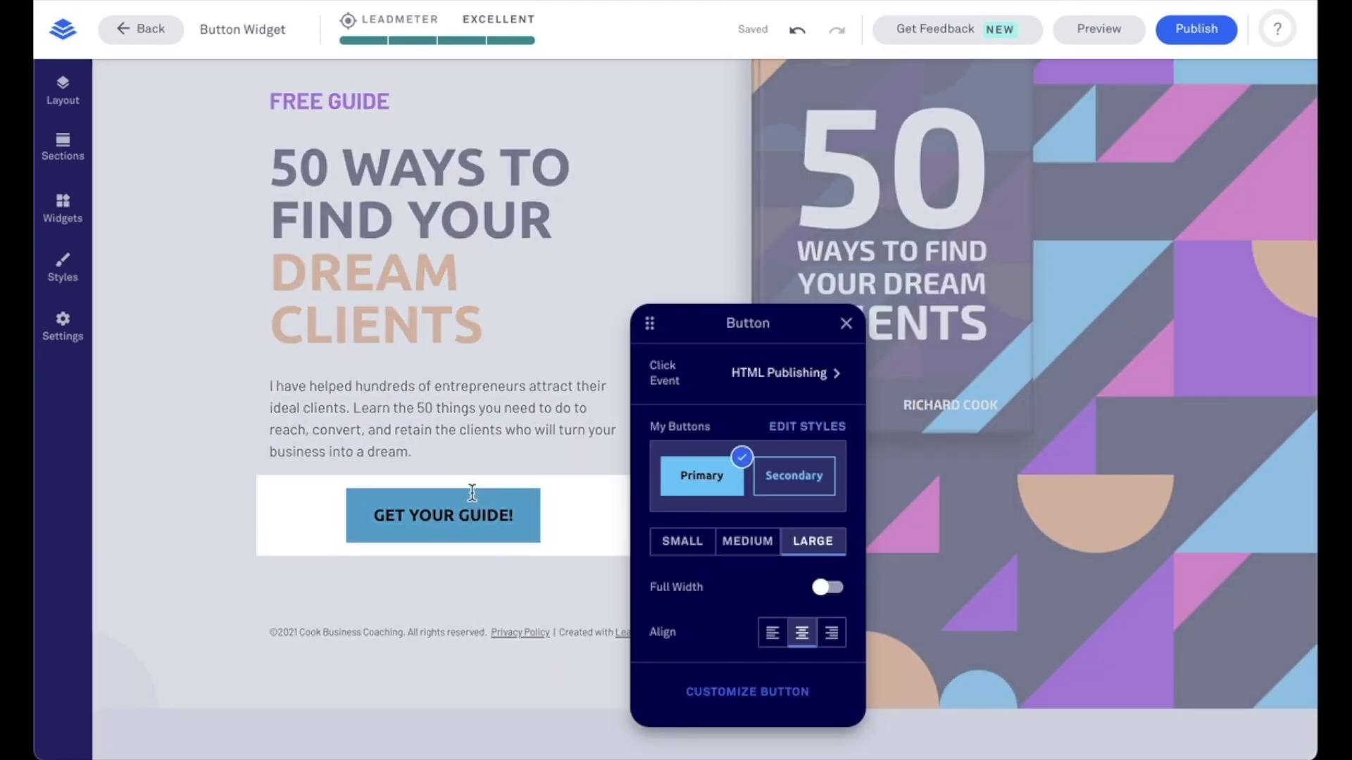
left_click(758, 694)
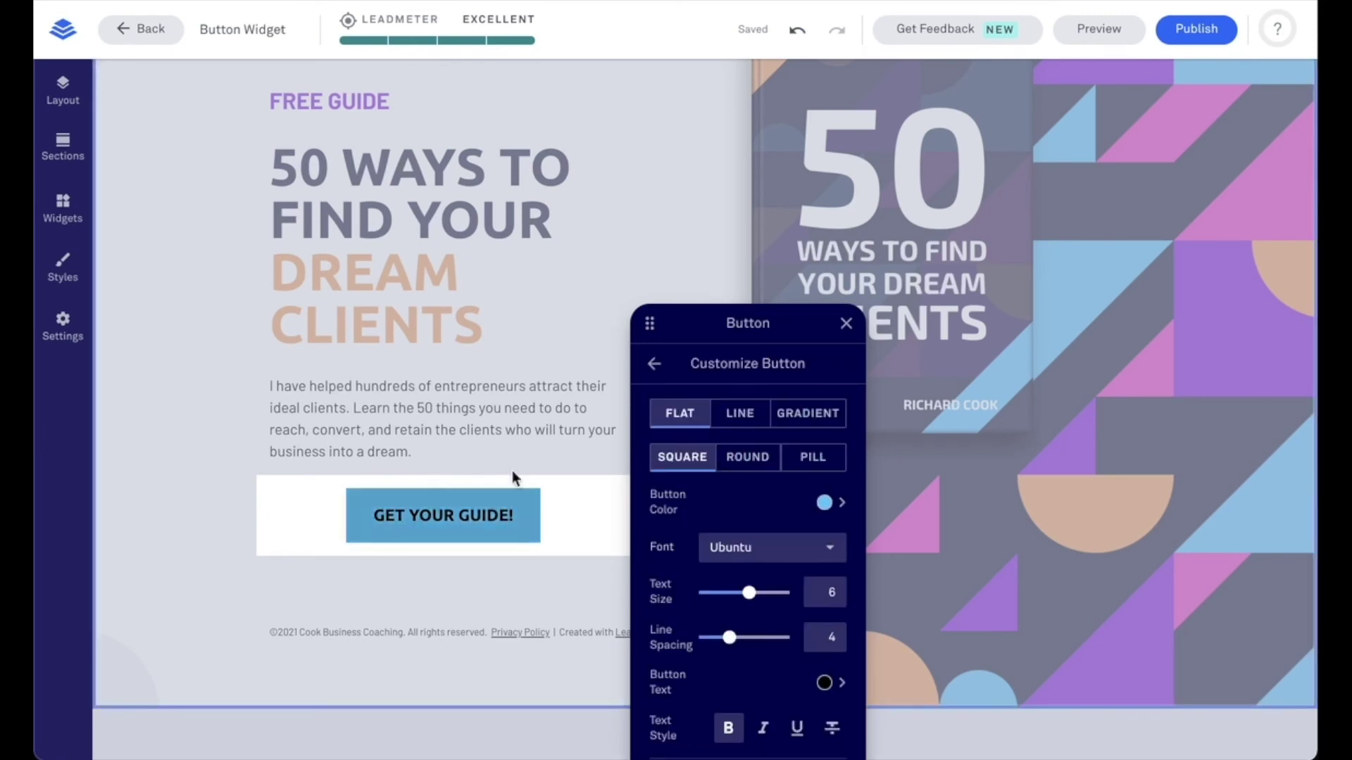
left_click_drag(703, 329, 712, 218)
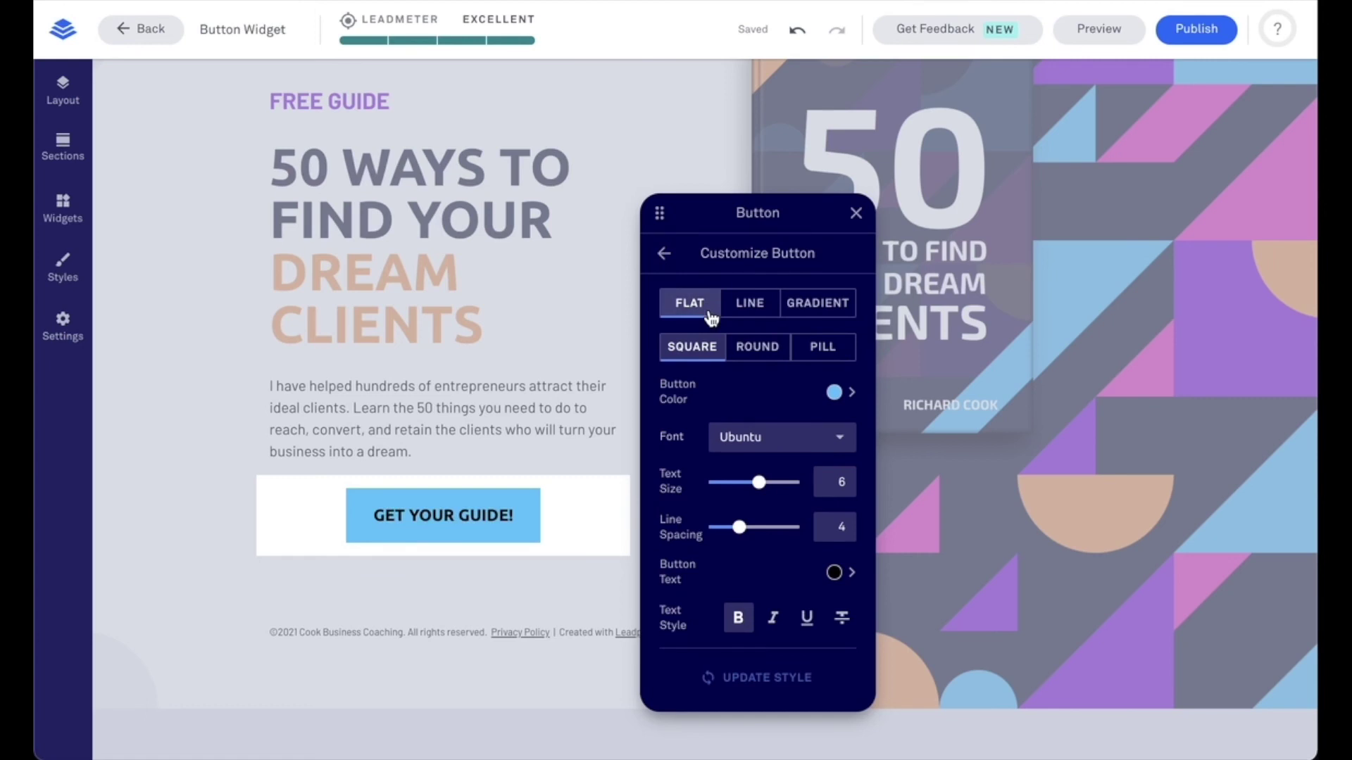
left_click(738, 310)
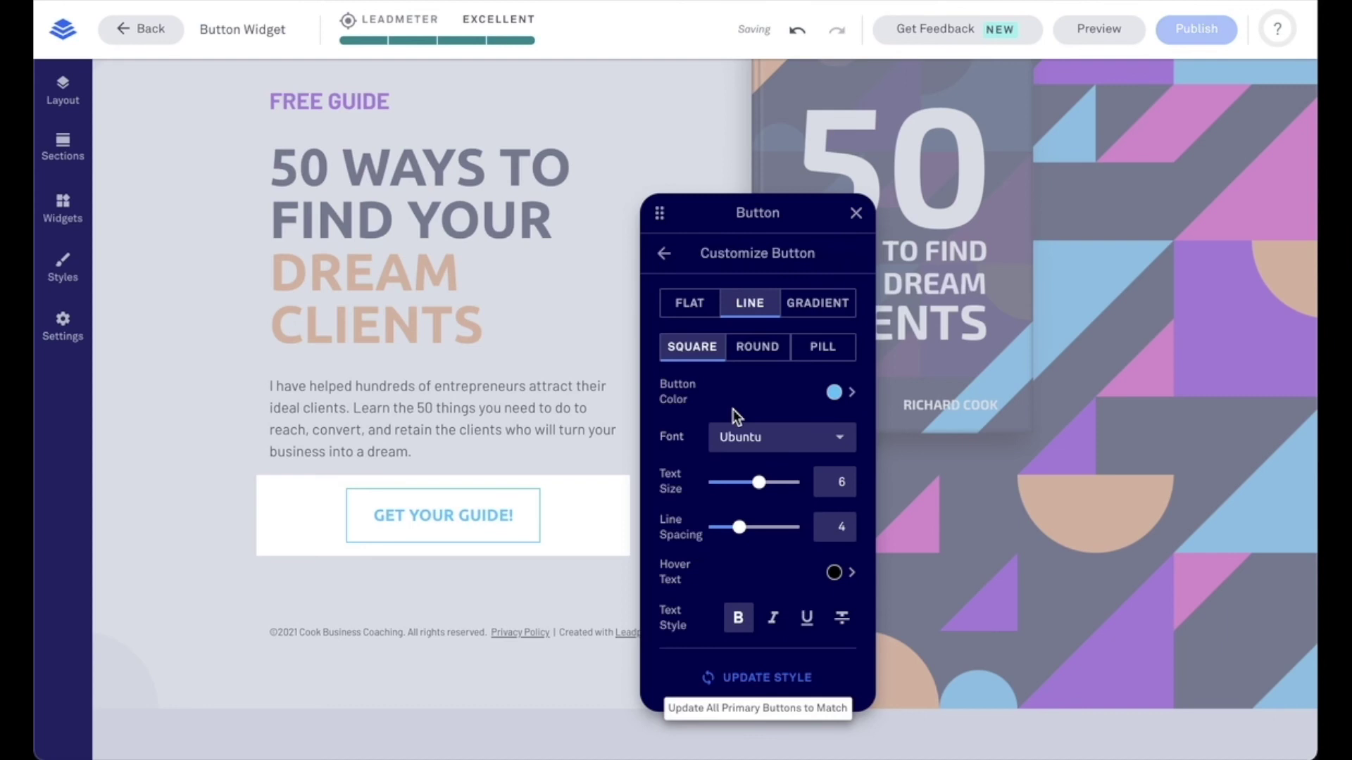
left_click(803, 306)
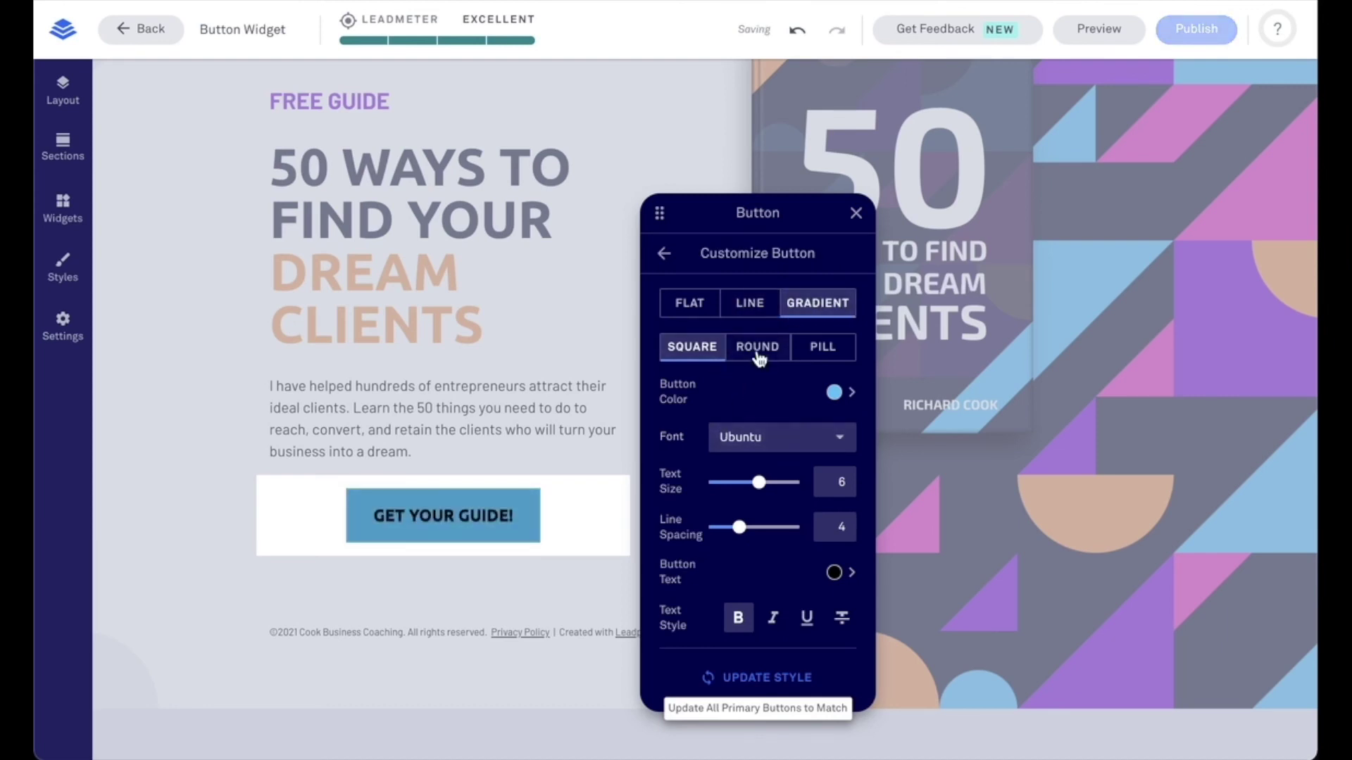
left_click(757, 356)
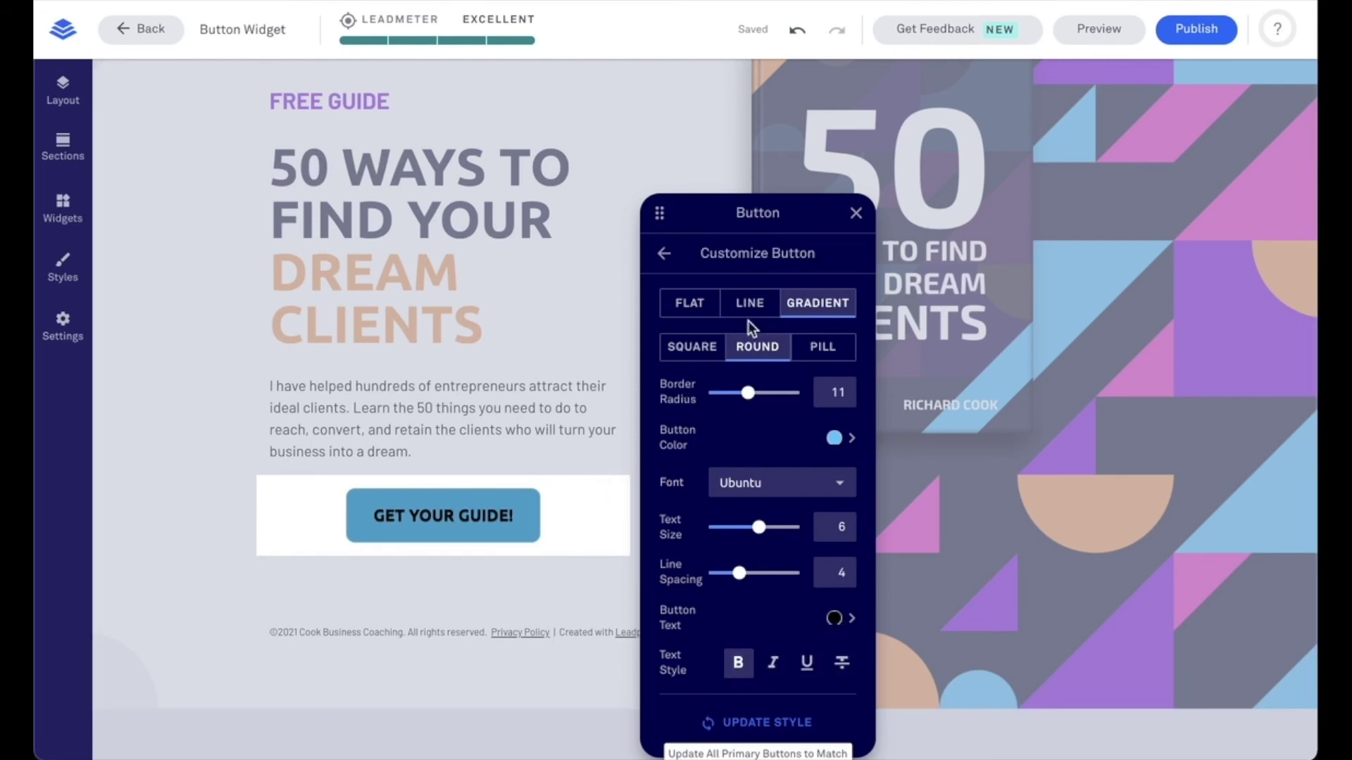
left_click(56, 268)
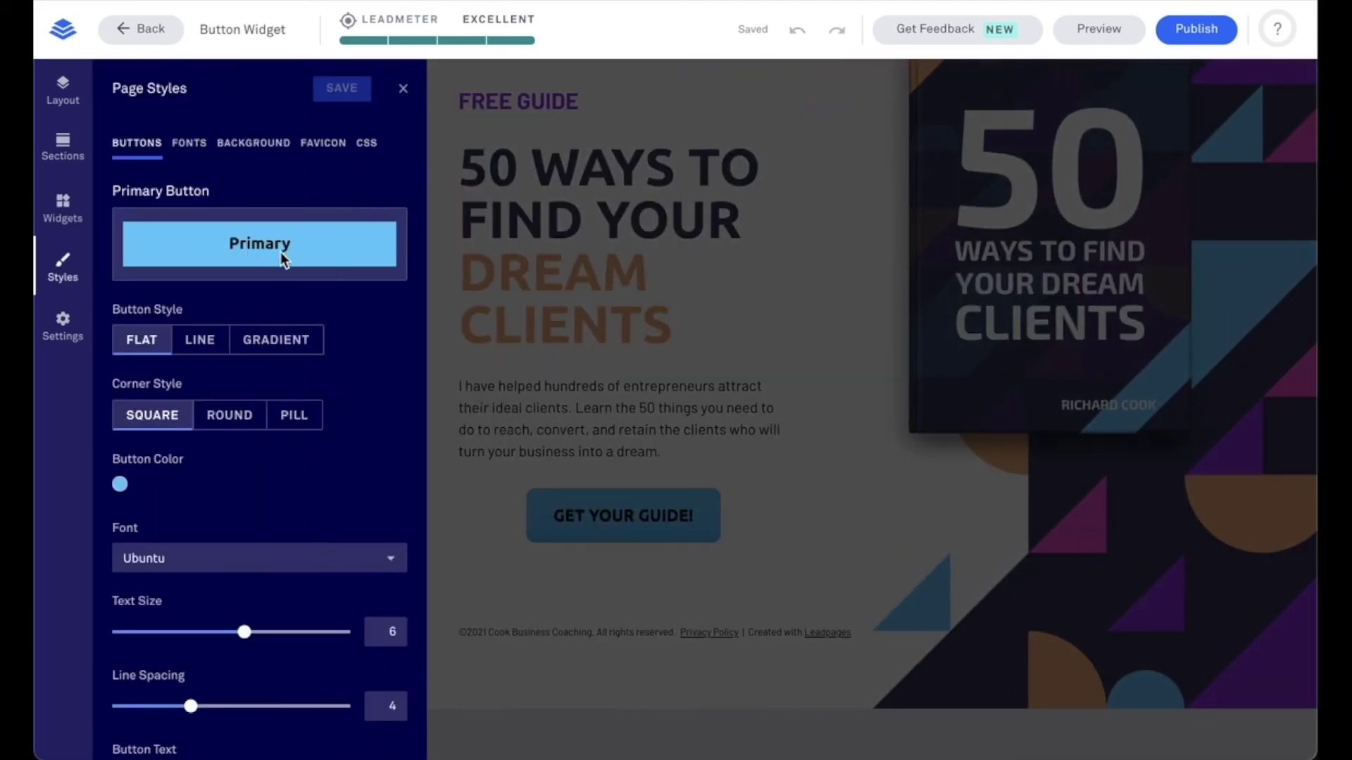
Step: Give the Primary Button Style the LINE outline in the recent pink colour and save Page Styles
left_click(200, 341)
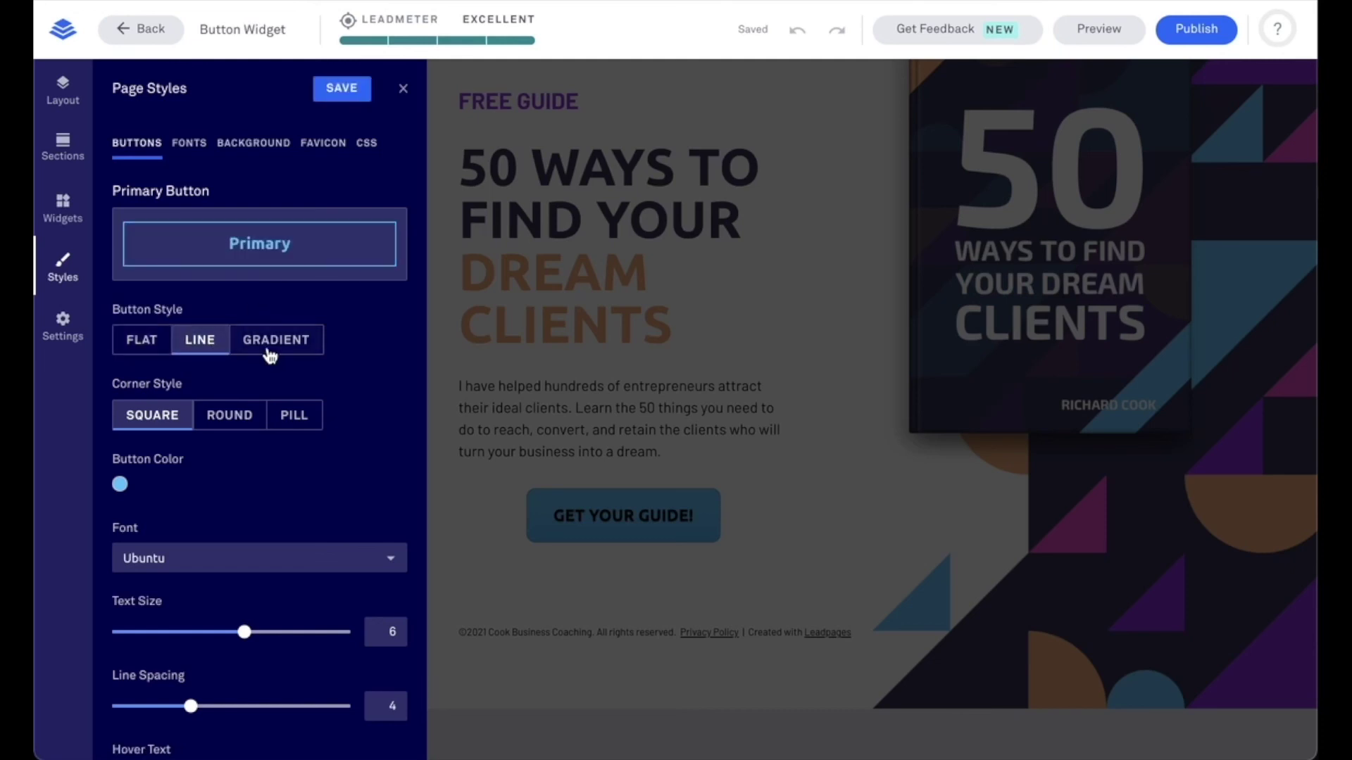
left_click(120, 484)
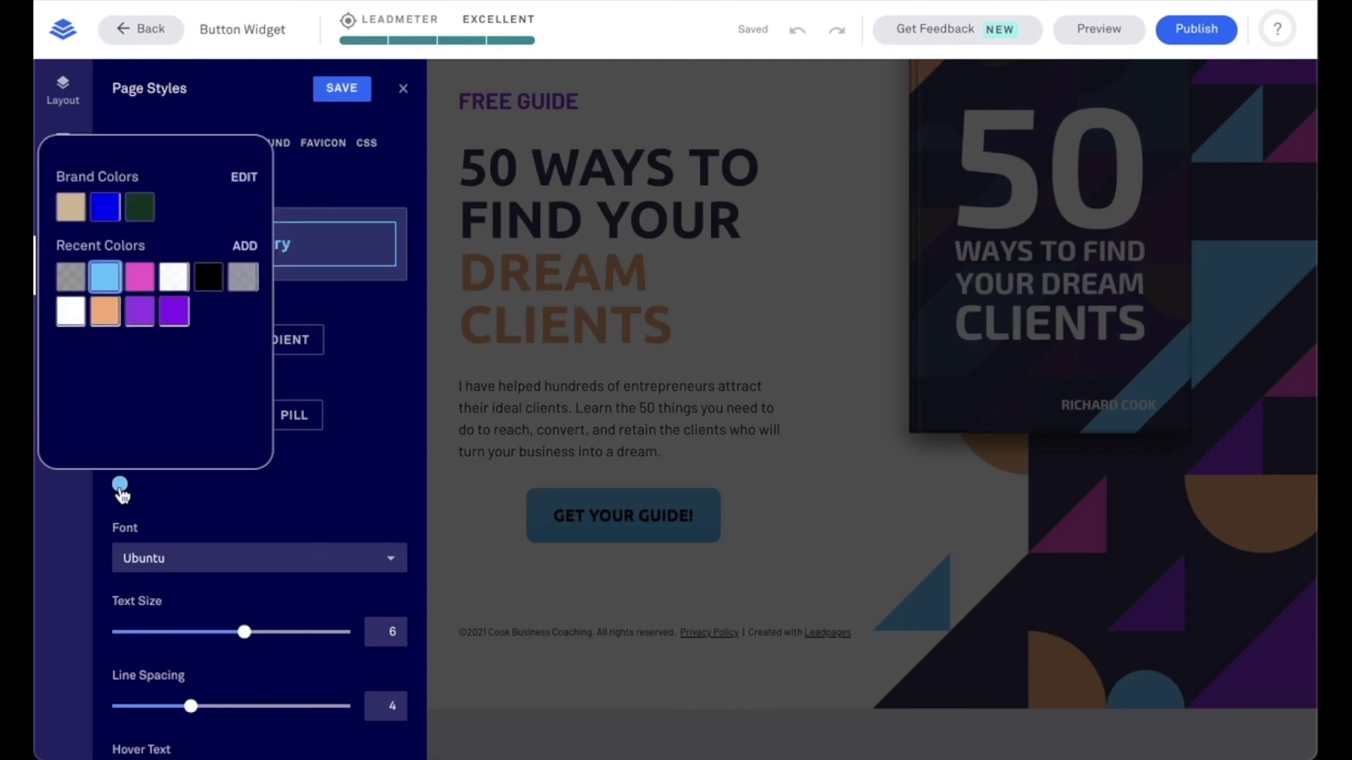
left_click(139, 278)
left_click(345, 501)
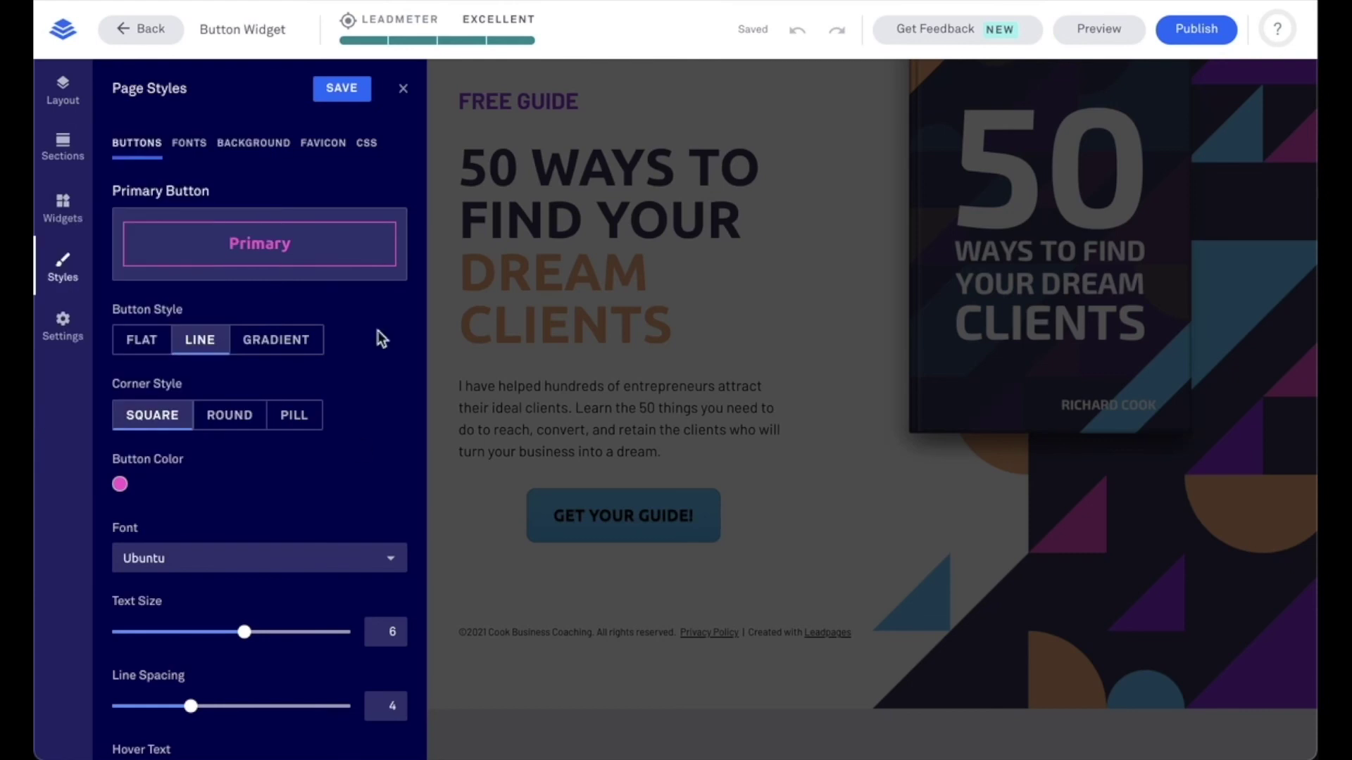
left_click(363, 88)
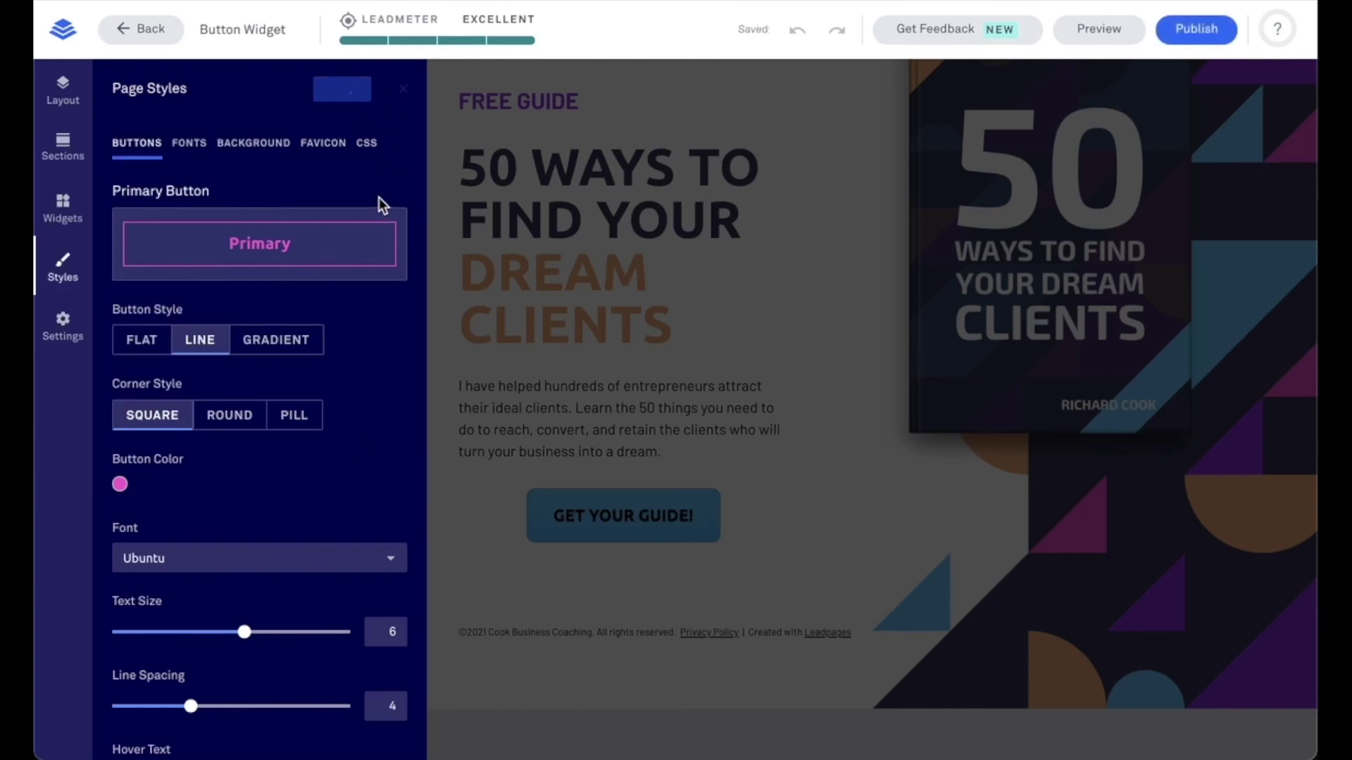
left_click(403, 88)
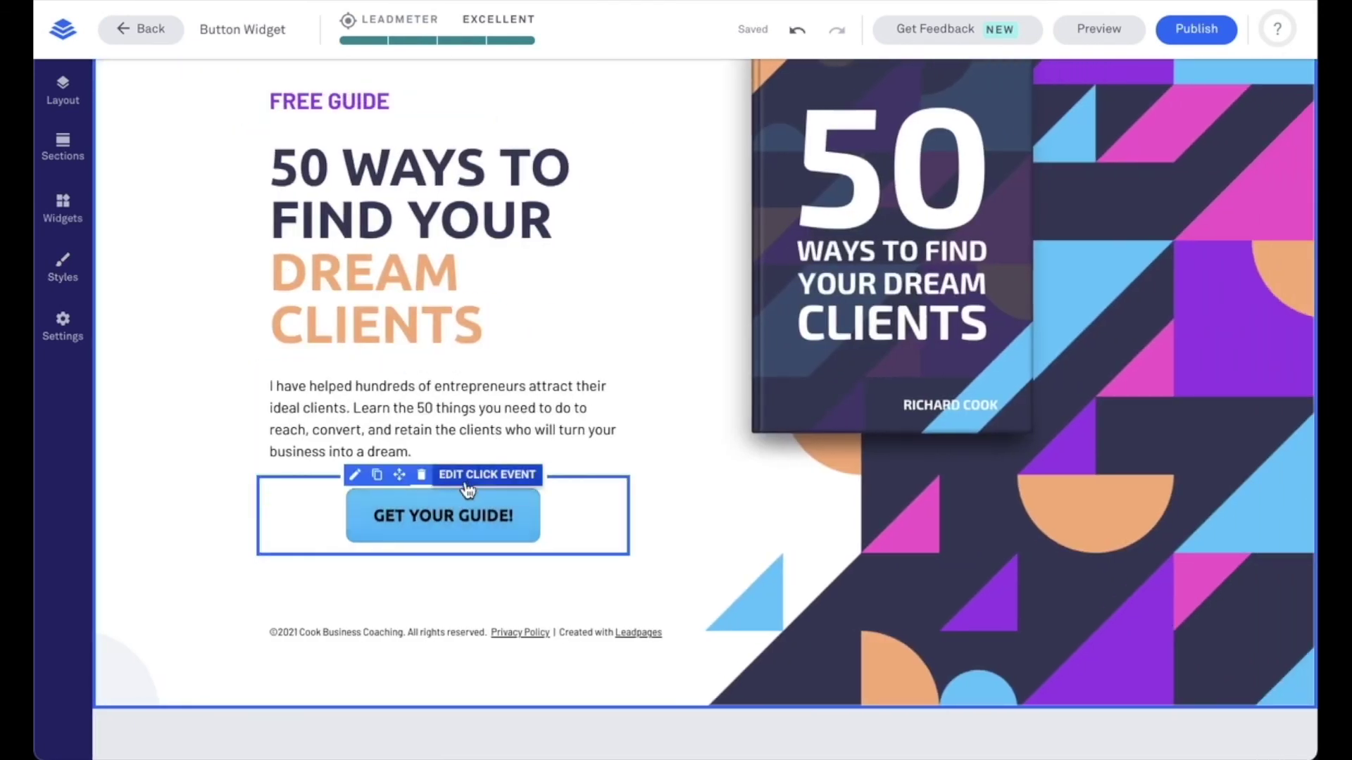
Step: Try the pink Primary style on the GET YOUR GUIDE! button, then settle on the light-blue Secondary outline
left_click(347, 479)
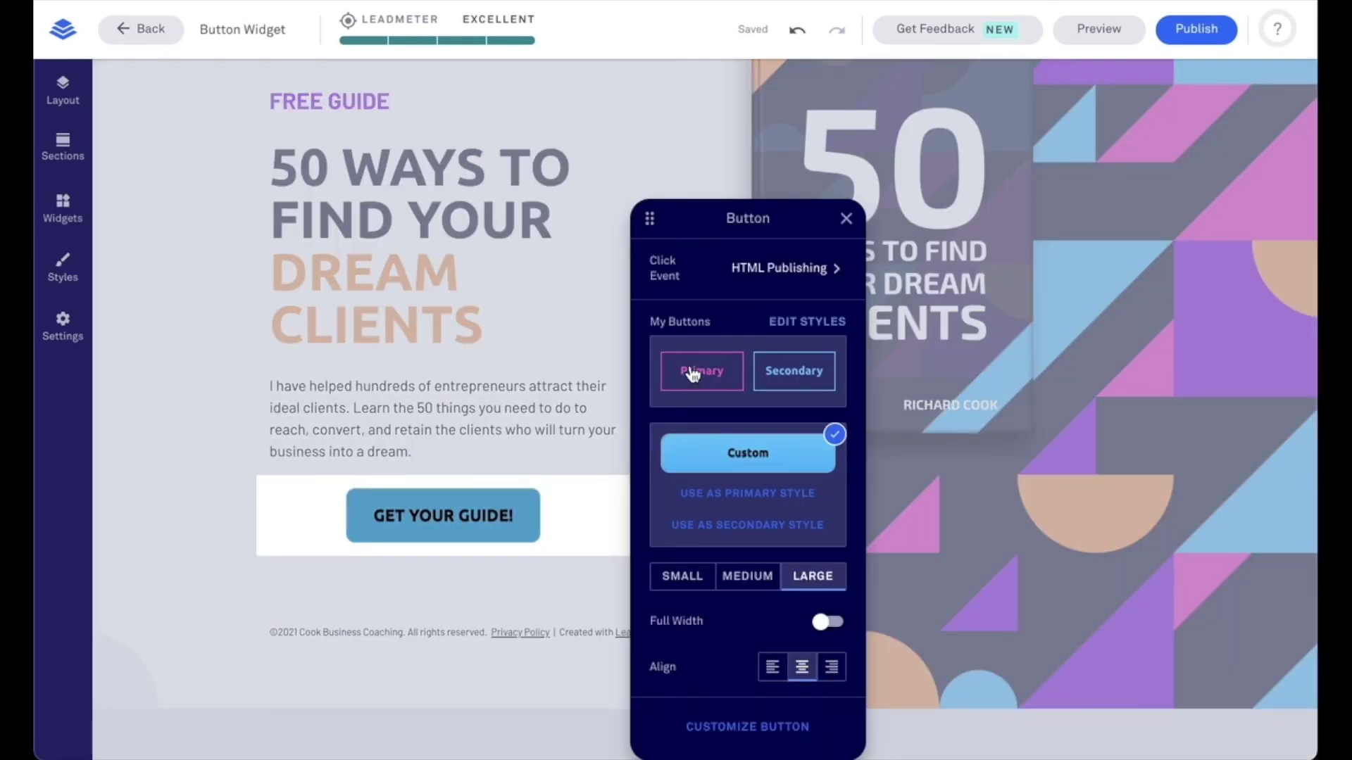
left_click(725, 727)
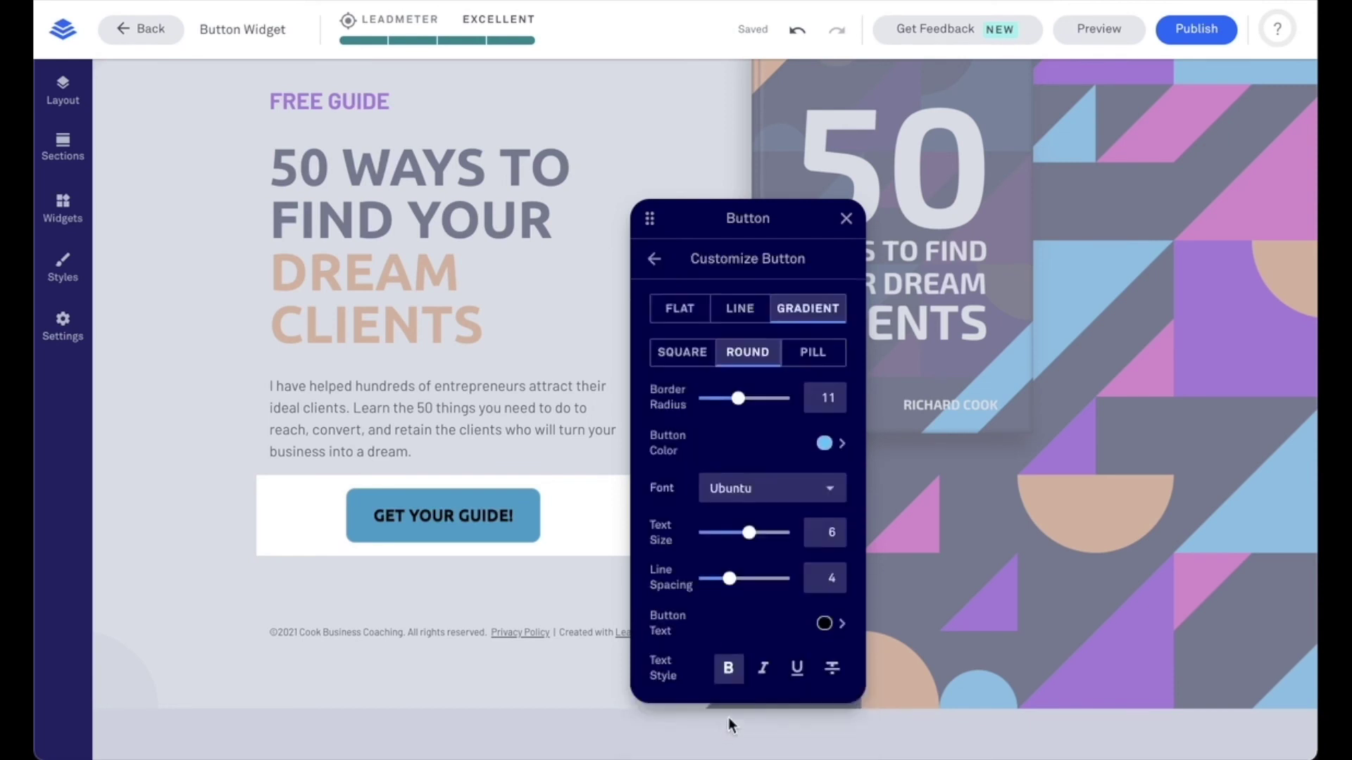
left_click(655, 259)
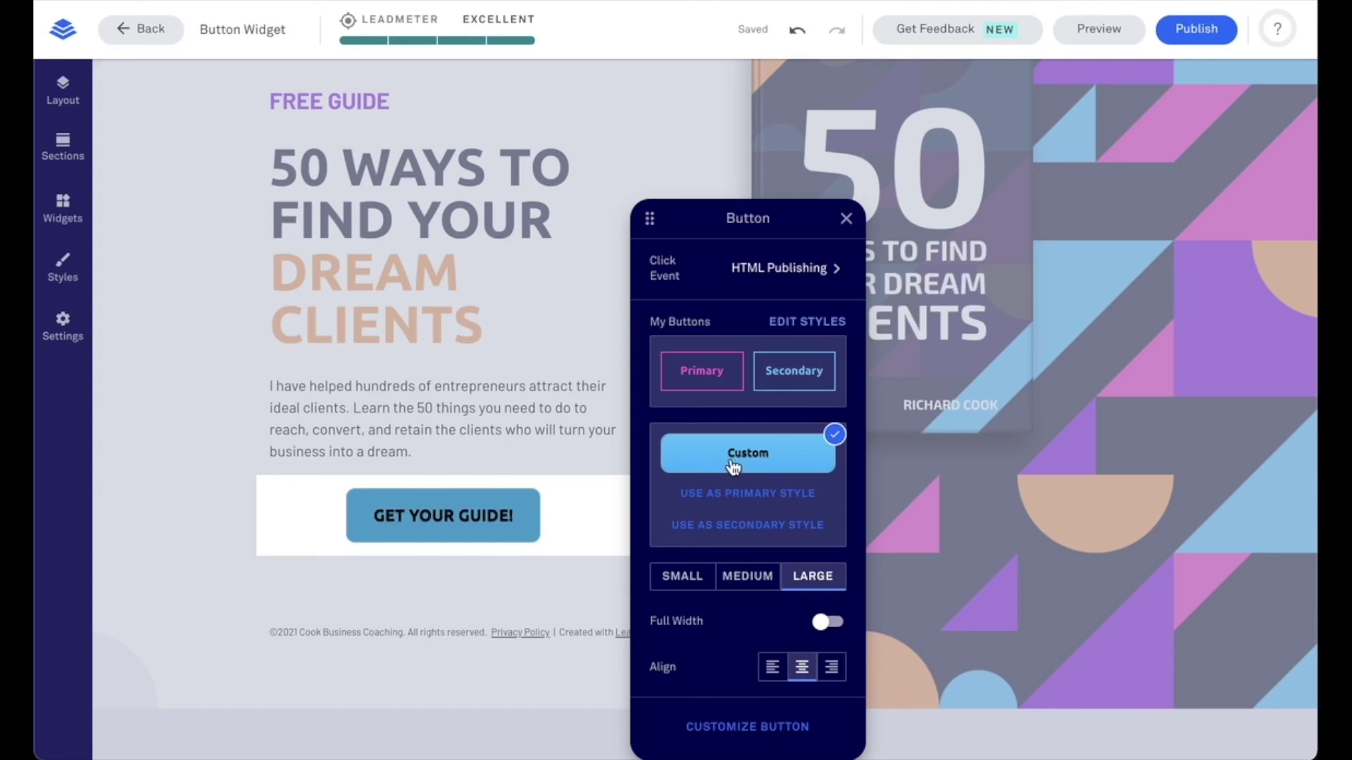
left_click(698, 388)
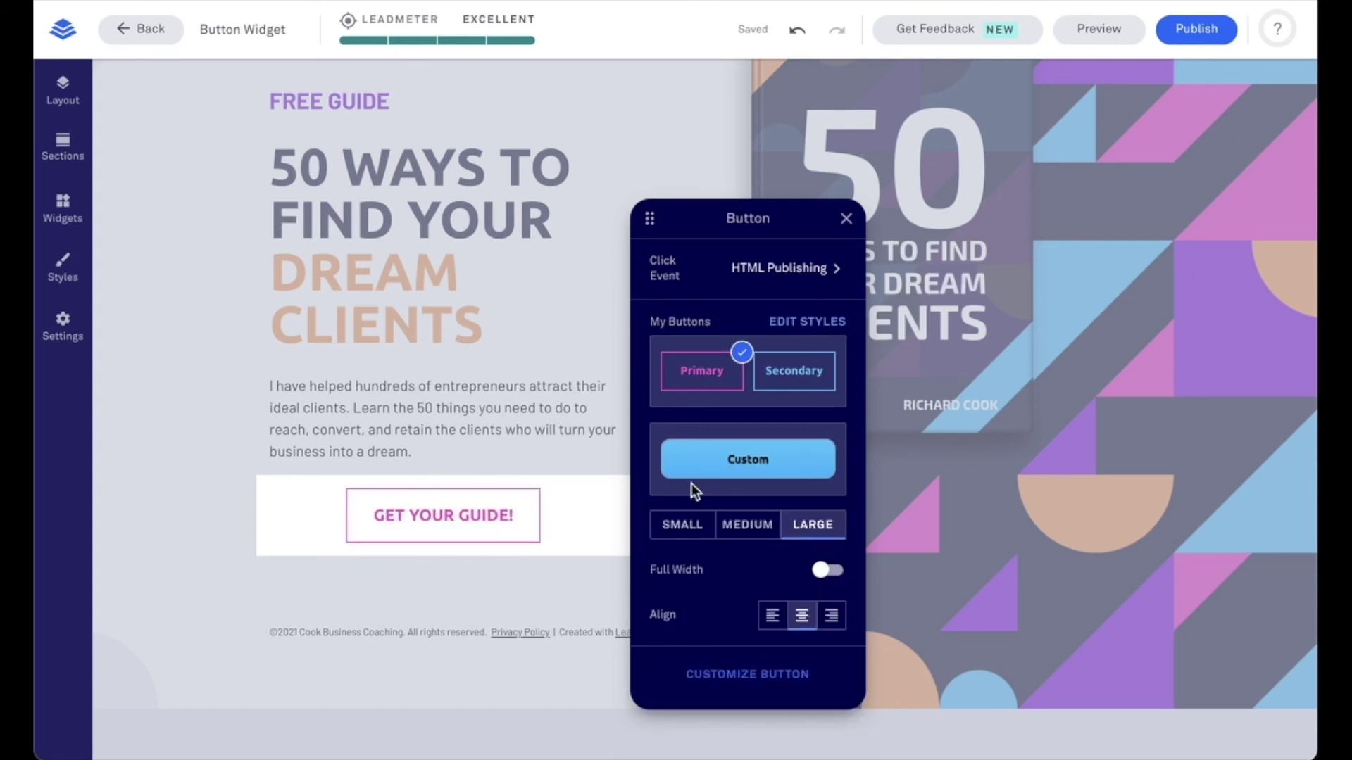
left_click(793, 374)
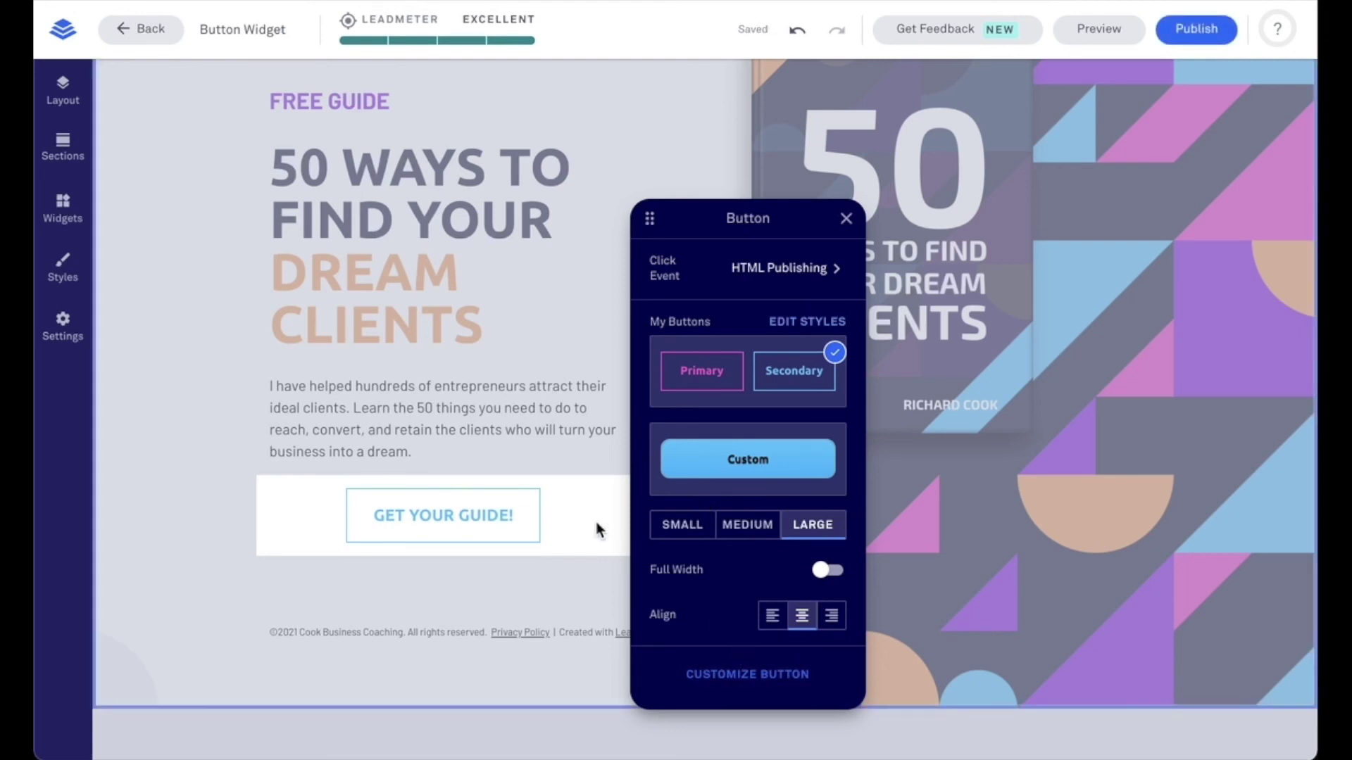
left_click(579, 463)
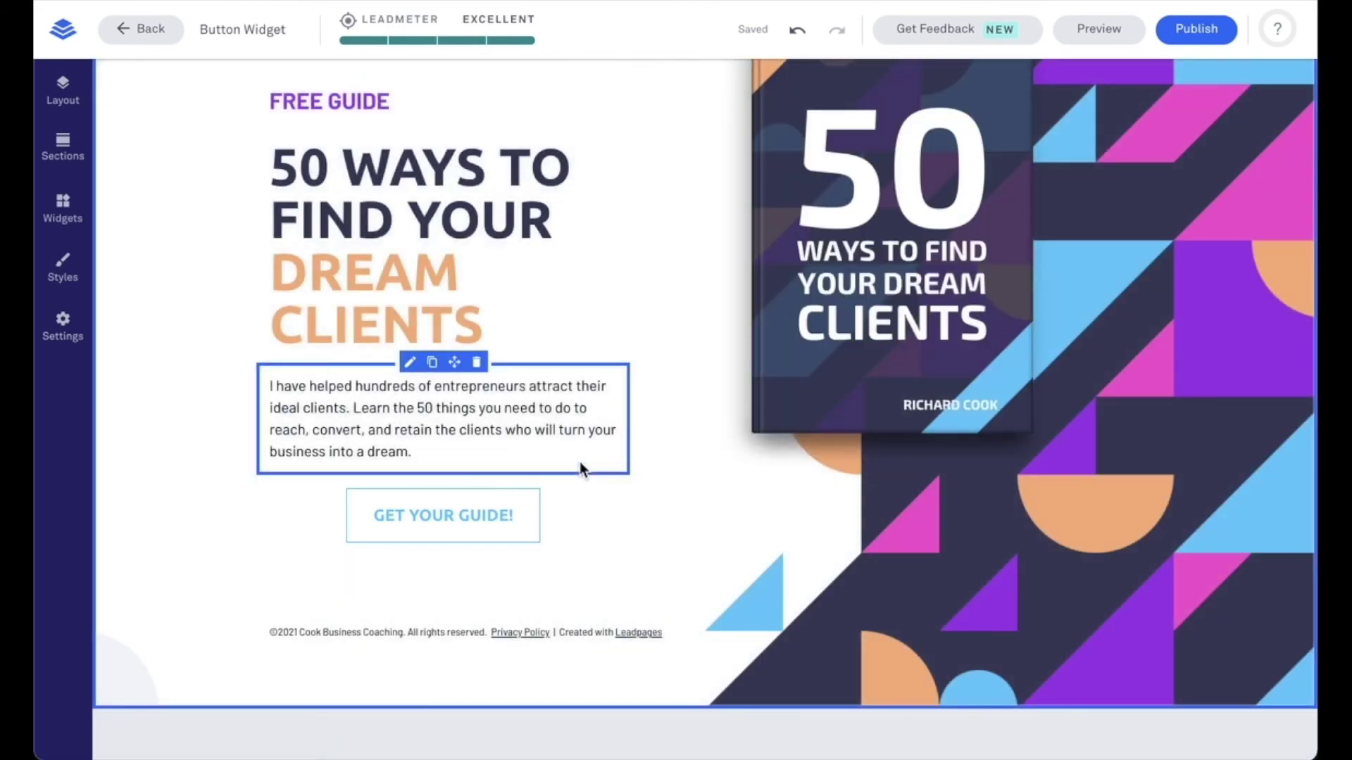